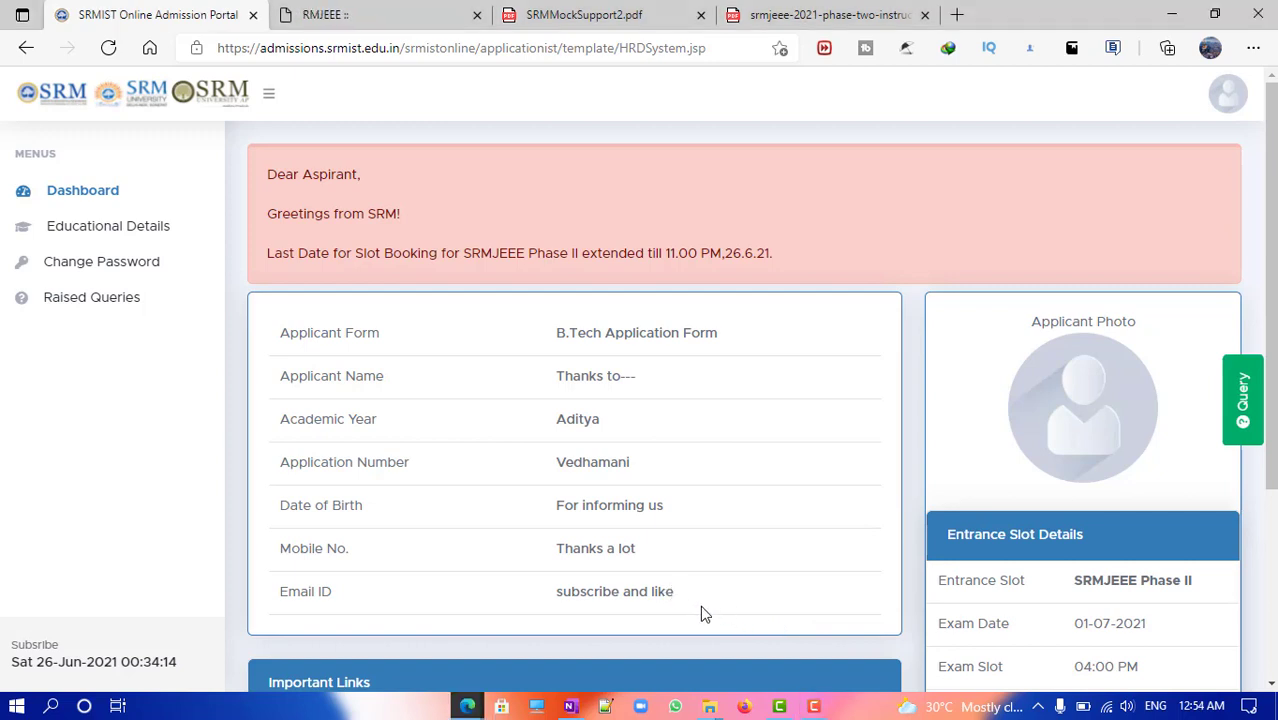
Step: Review the application details, highlighting the Academic Year and Application Number rows
scroll(655, 608, down, 2)
scroll(545, 567, down, 1)
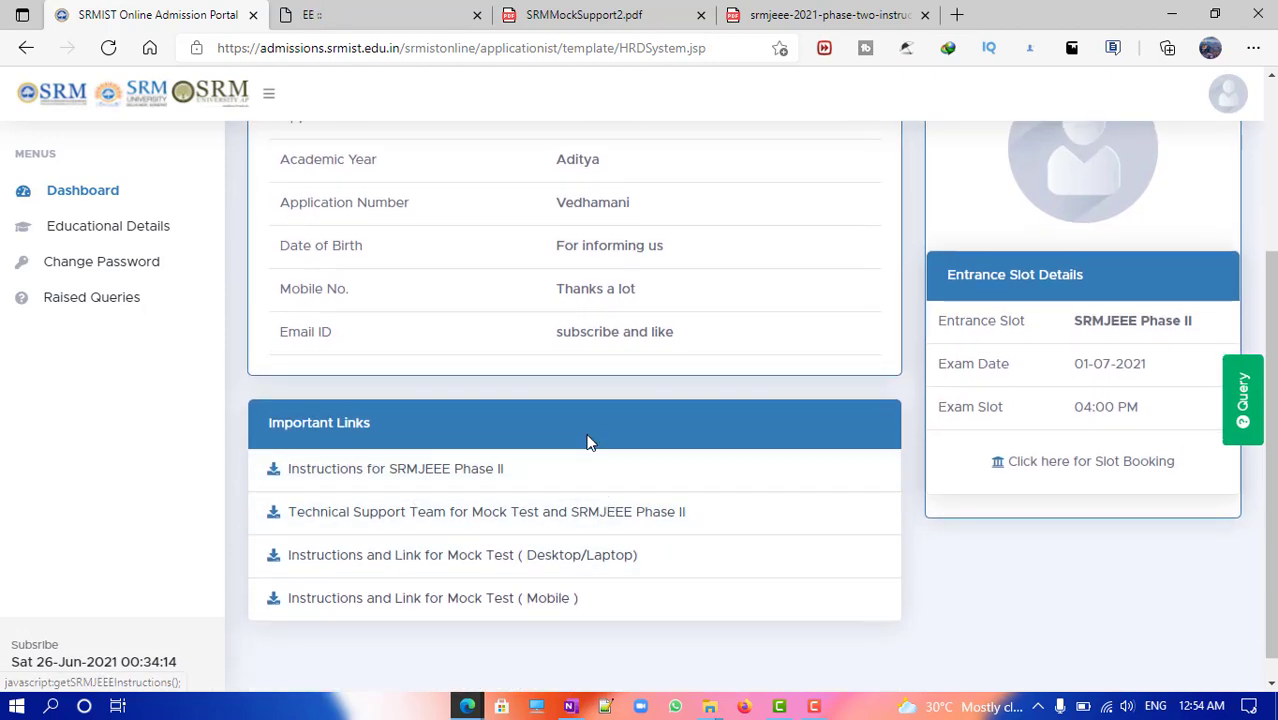
scroll(589, 442, up, 2)
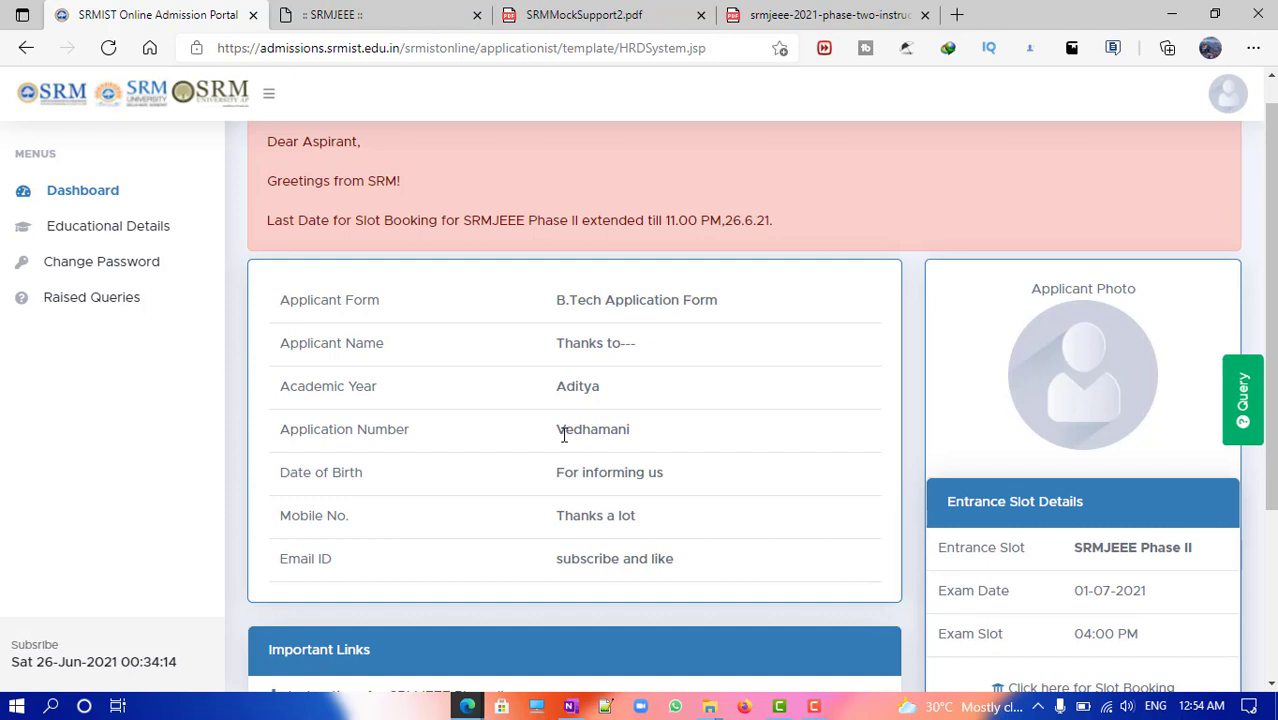
double_click(617, 394)
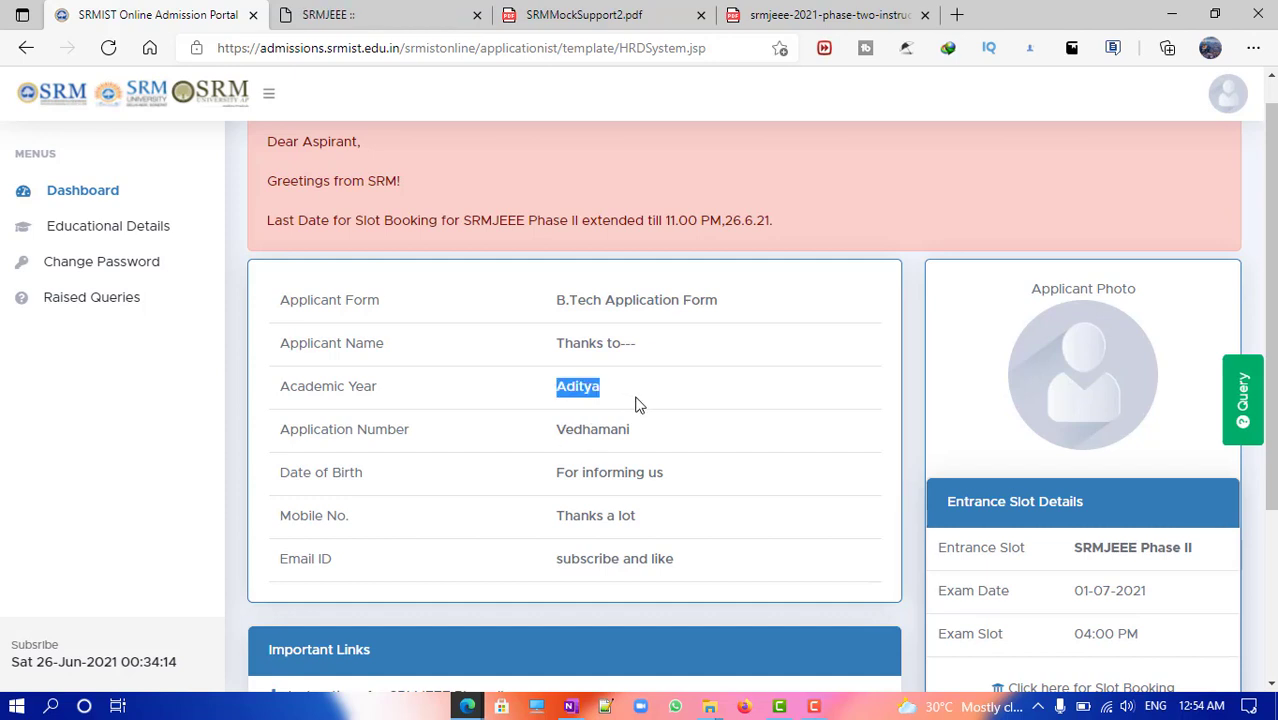
drag(640, 432, 558, 390)
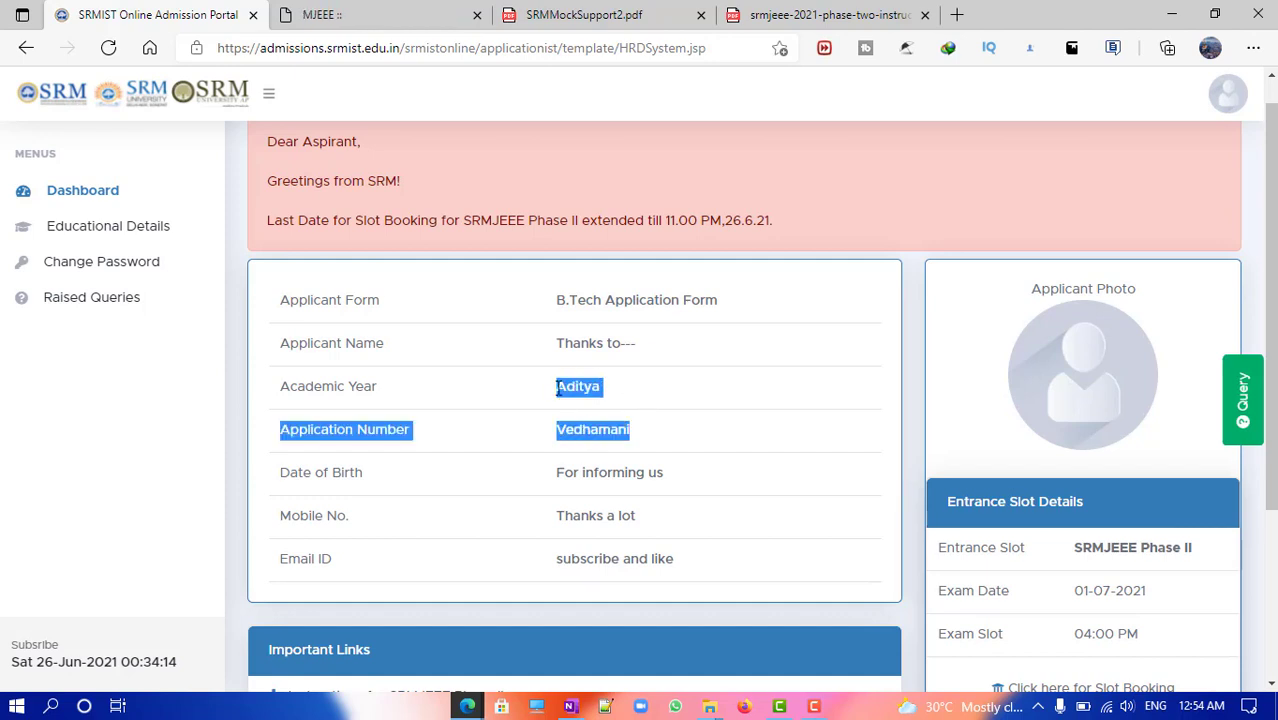
click(698, 448)
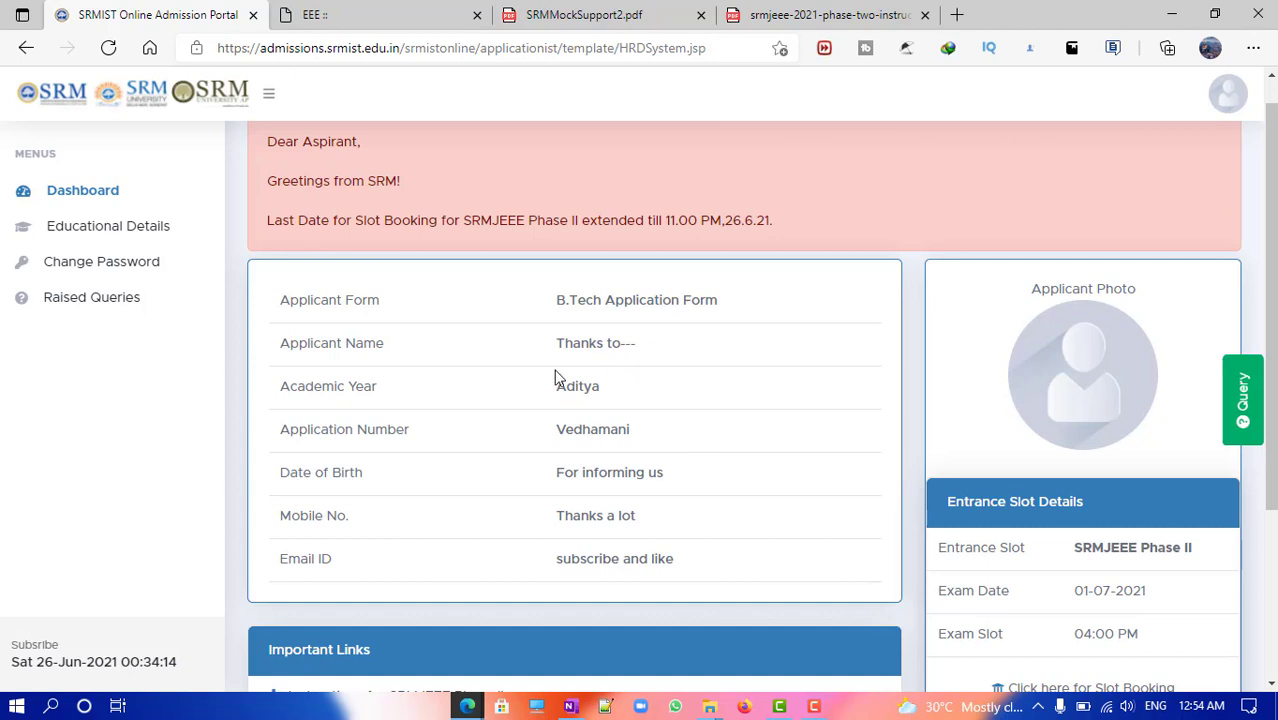
scroll(536, 500, down, 2)
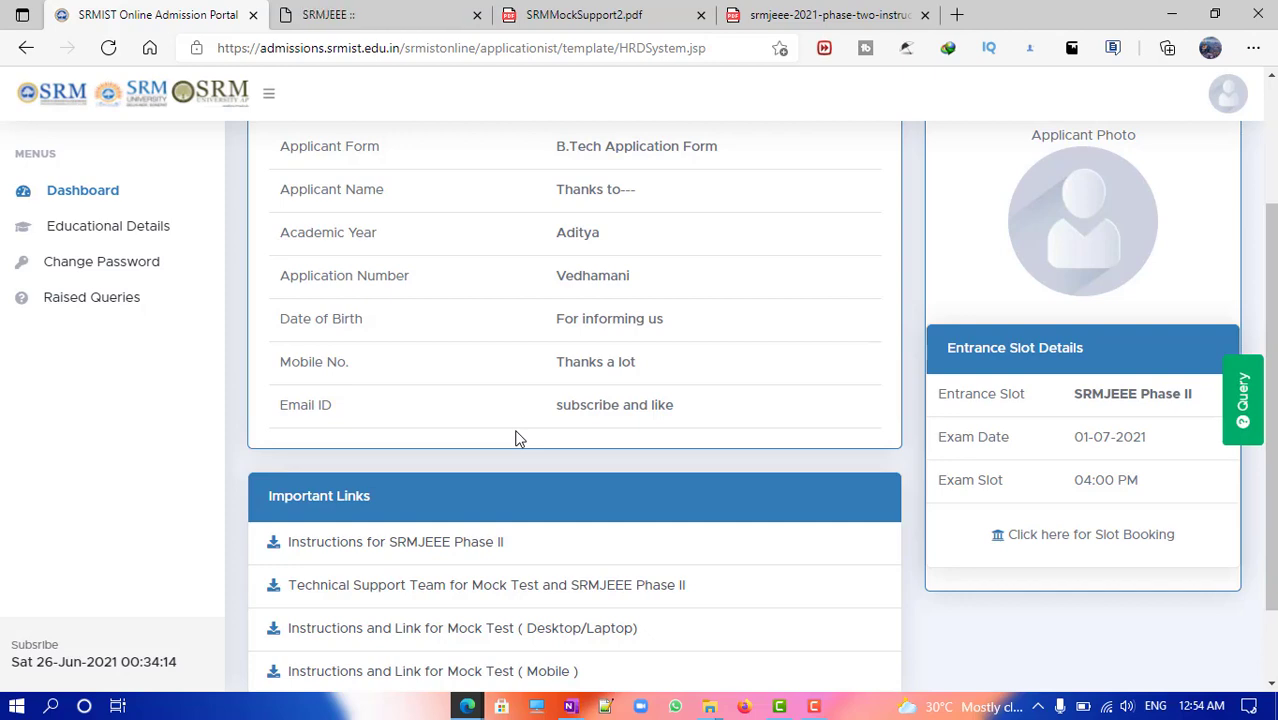
scroll(518, 438, up, 2)
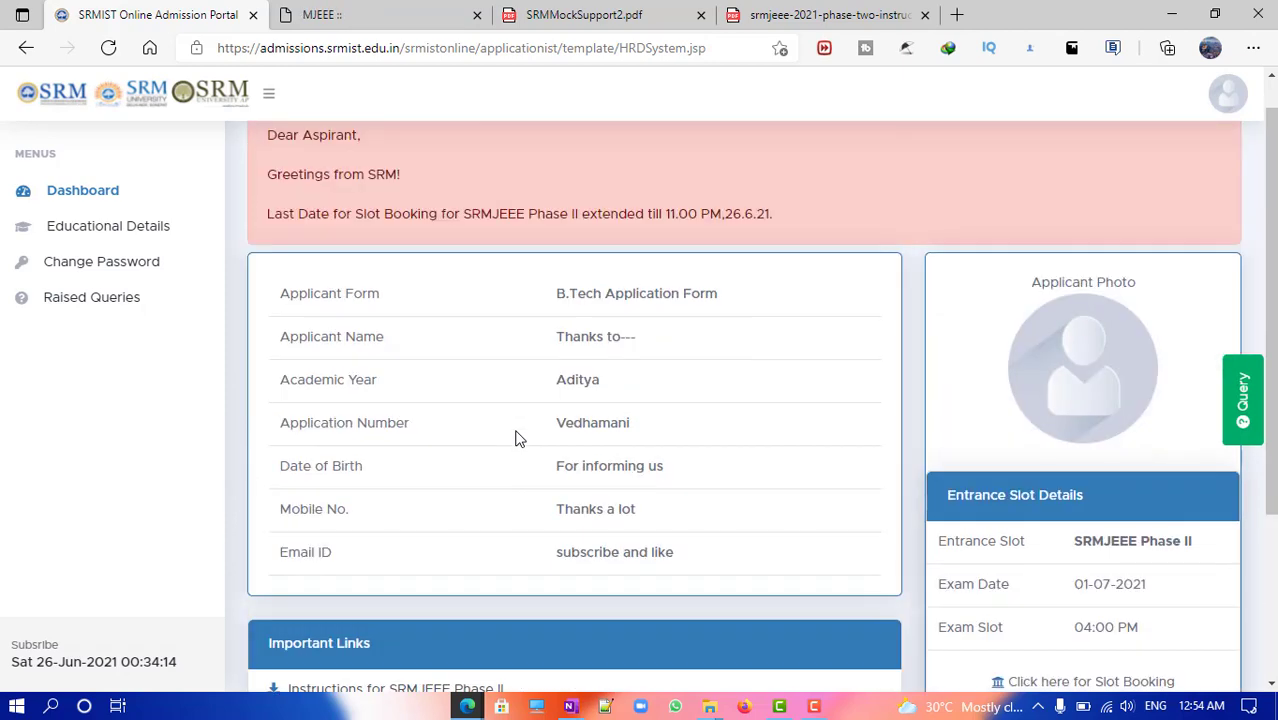
scroll(518, 438, down, 3)
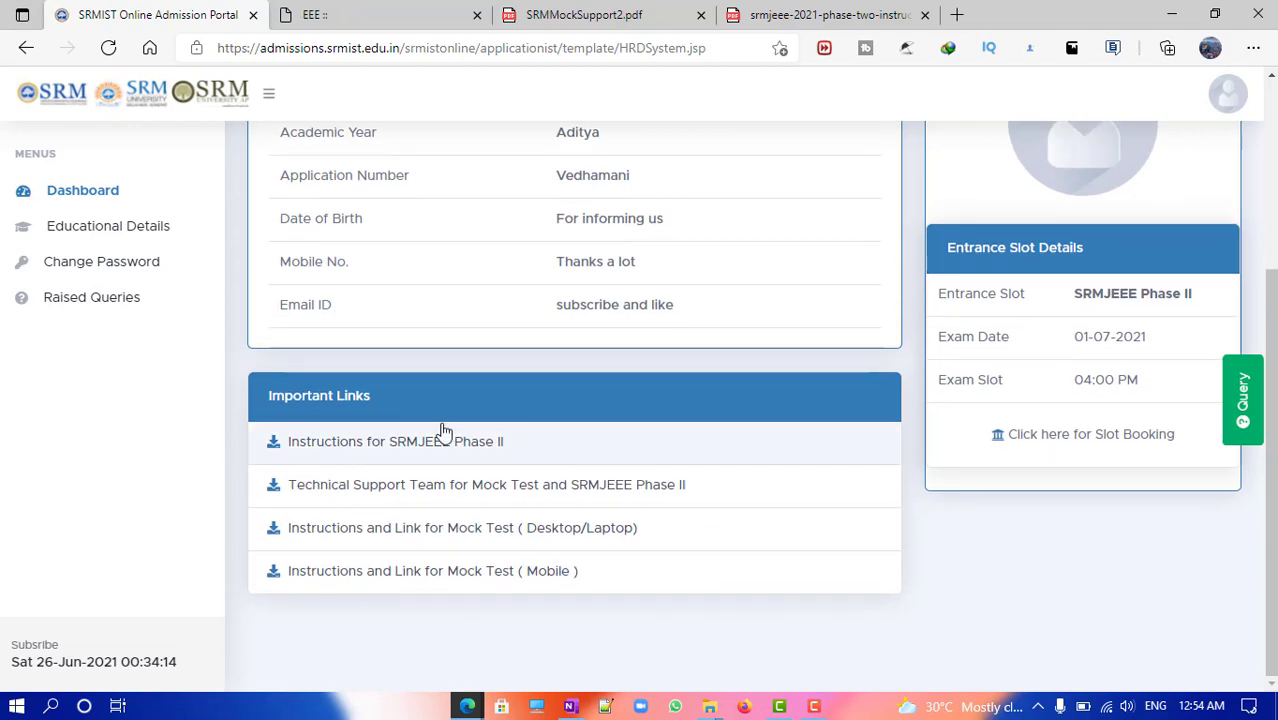
scroll(434, 342, up, 3)
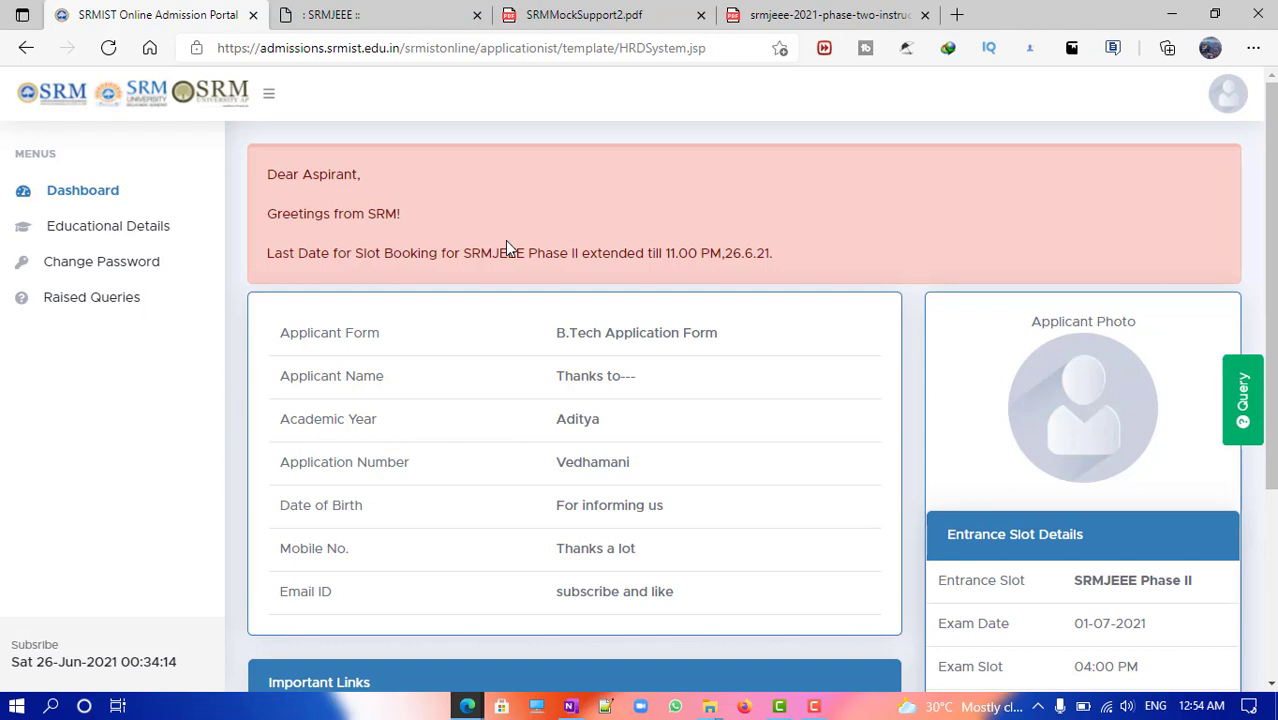
scroll(505, 240, down, 3)
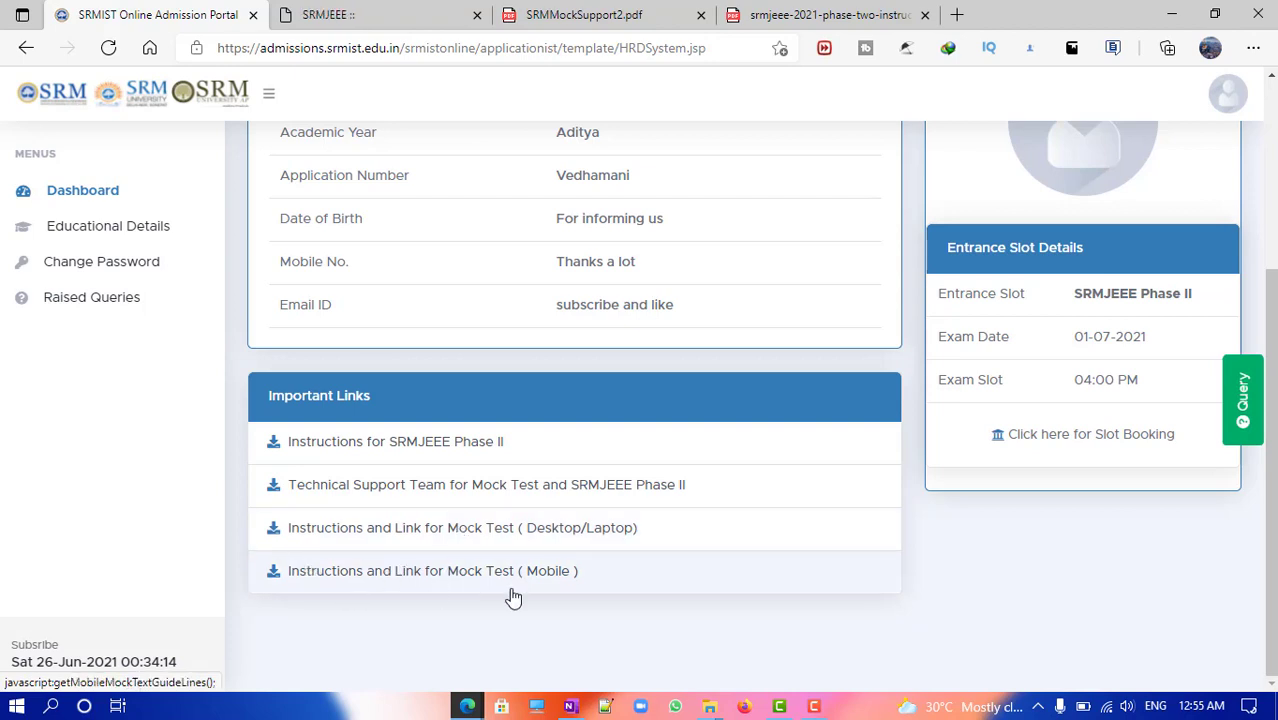
Step: Open the Desktop/Laptop mock test instructions, read them through and tick 'I Agree'
click(428, 531)
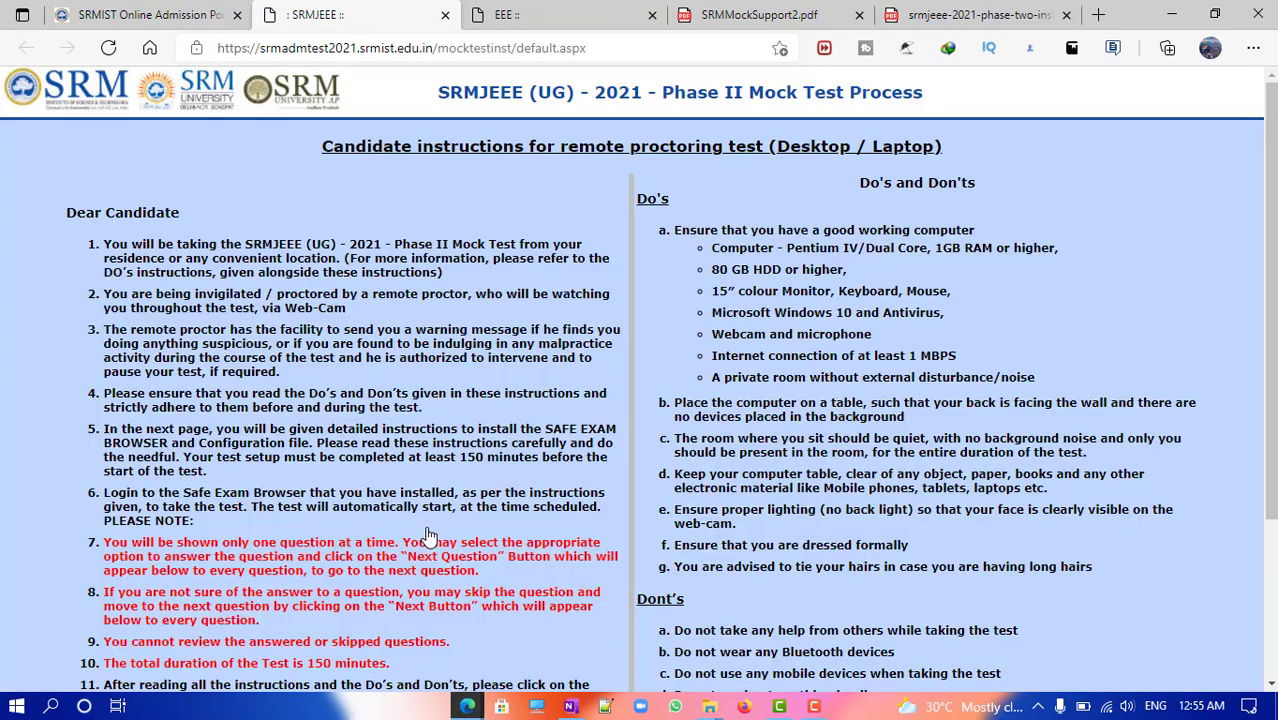
scroll(428, 537, down, 3)
scroll(428, 537, up, 1)
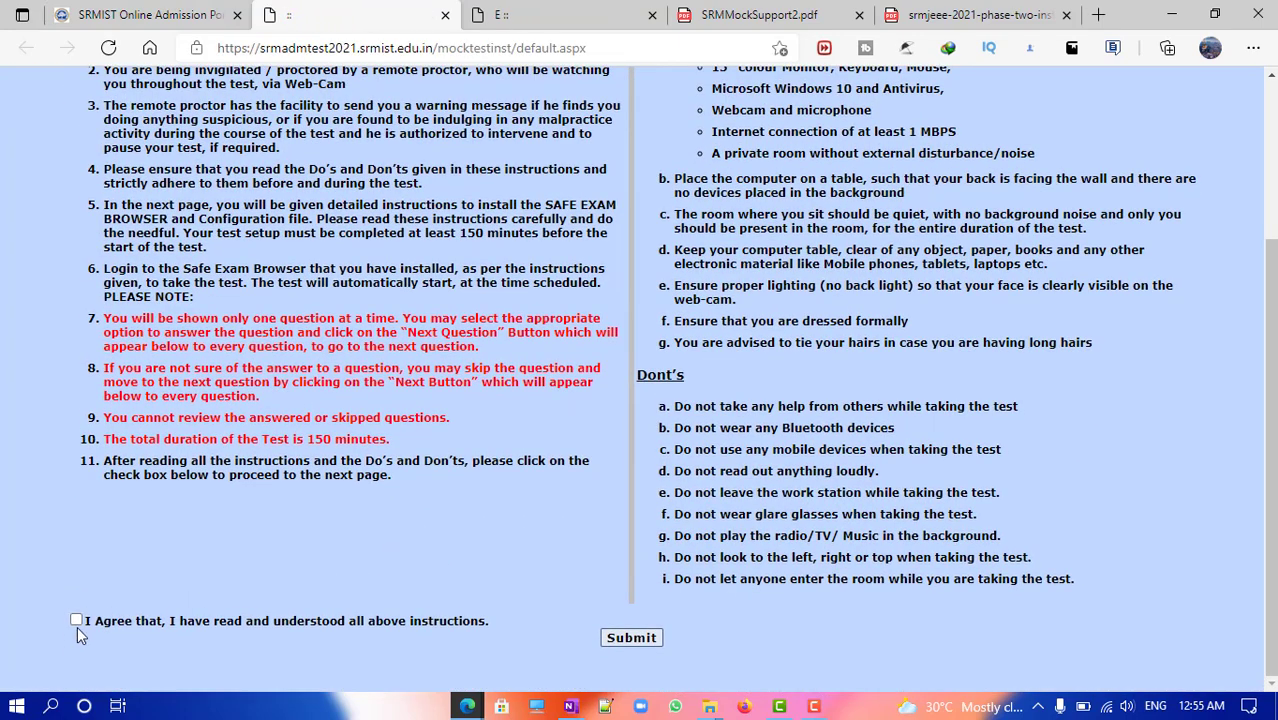
scroll(304, 502, up, 3)
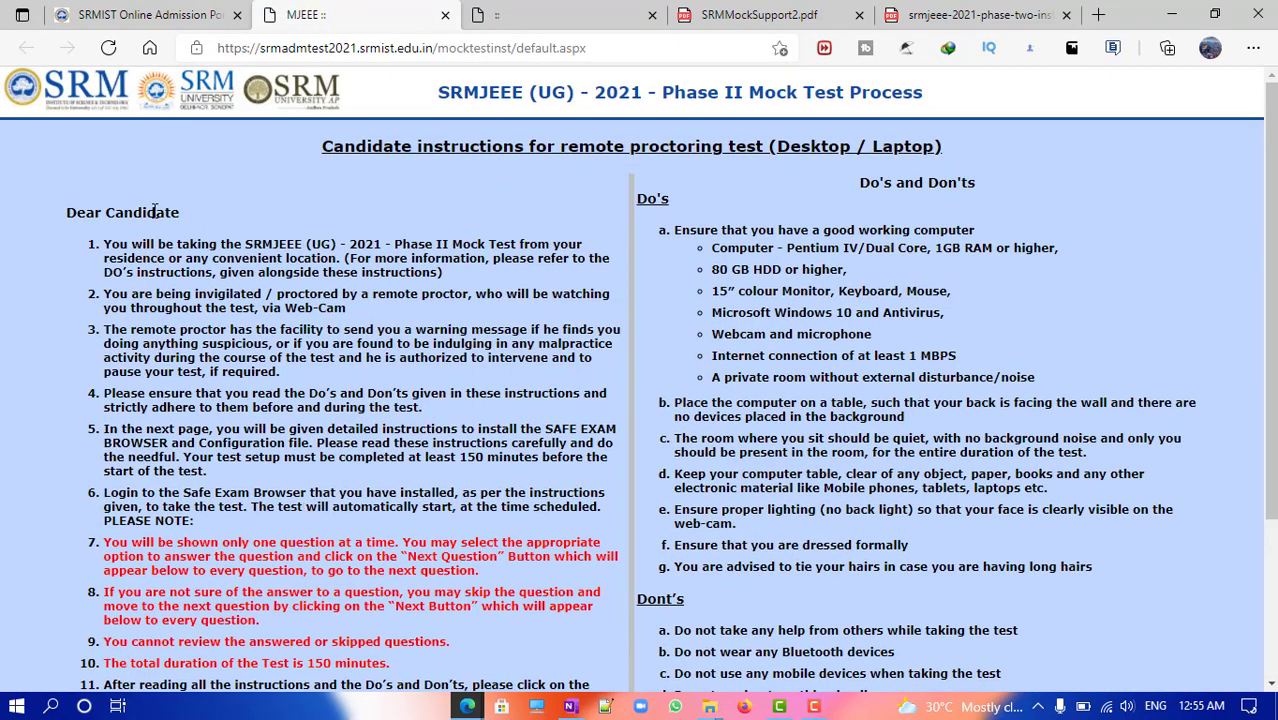
drag(172, 233, 460, 440)
click(255, 329)
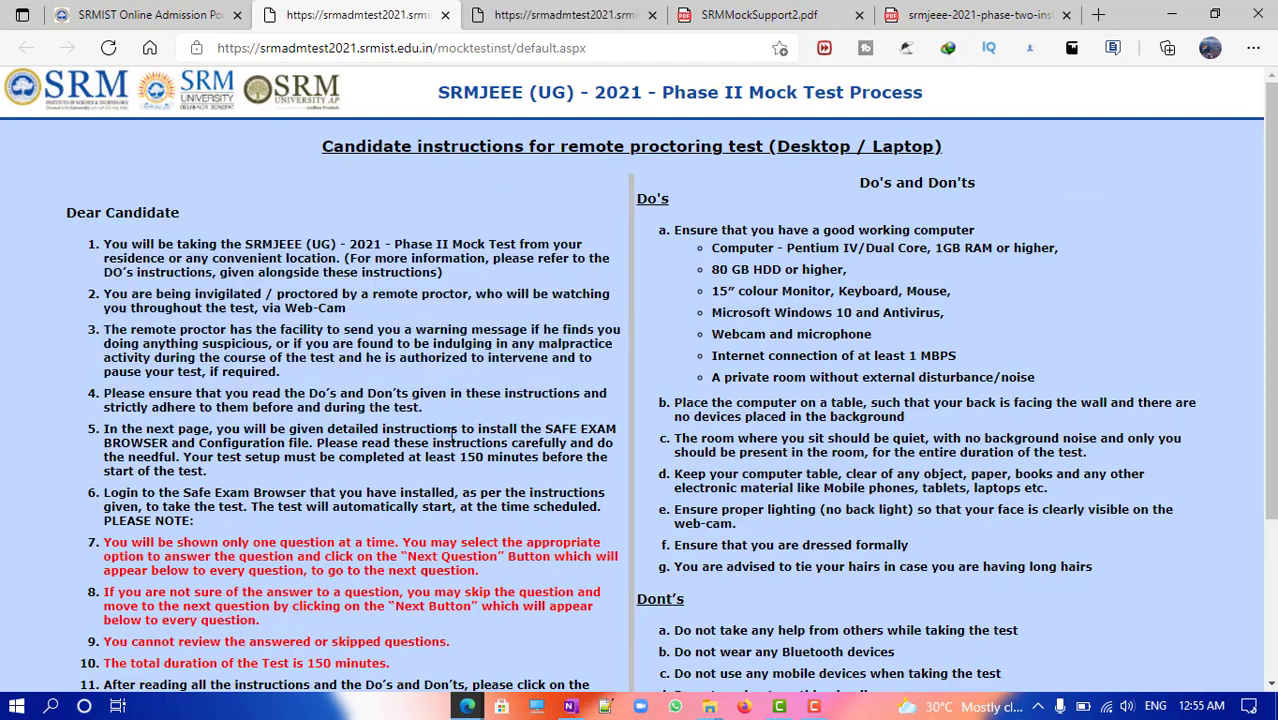
scroll(390, 487, down, 4)
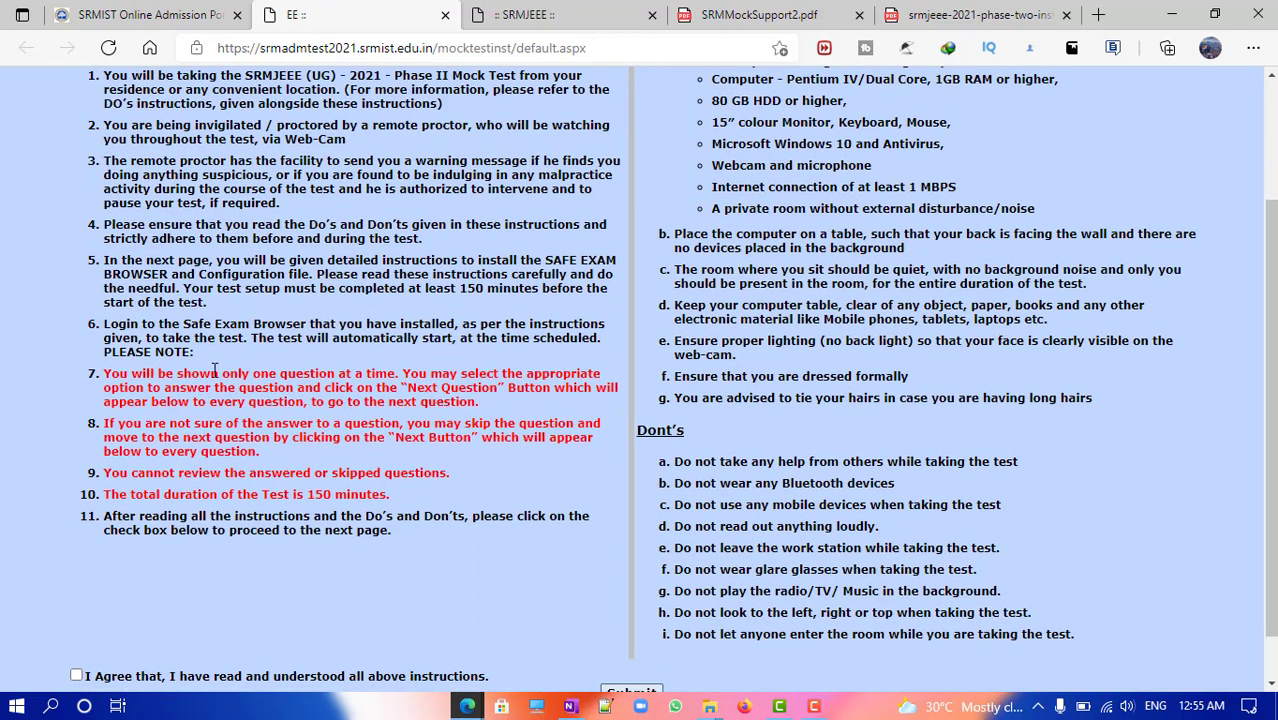
scroll(213, 370, down, 1)
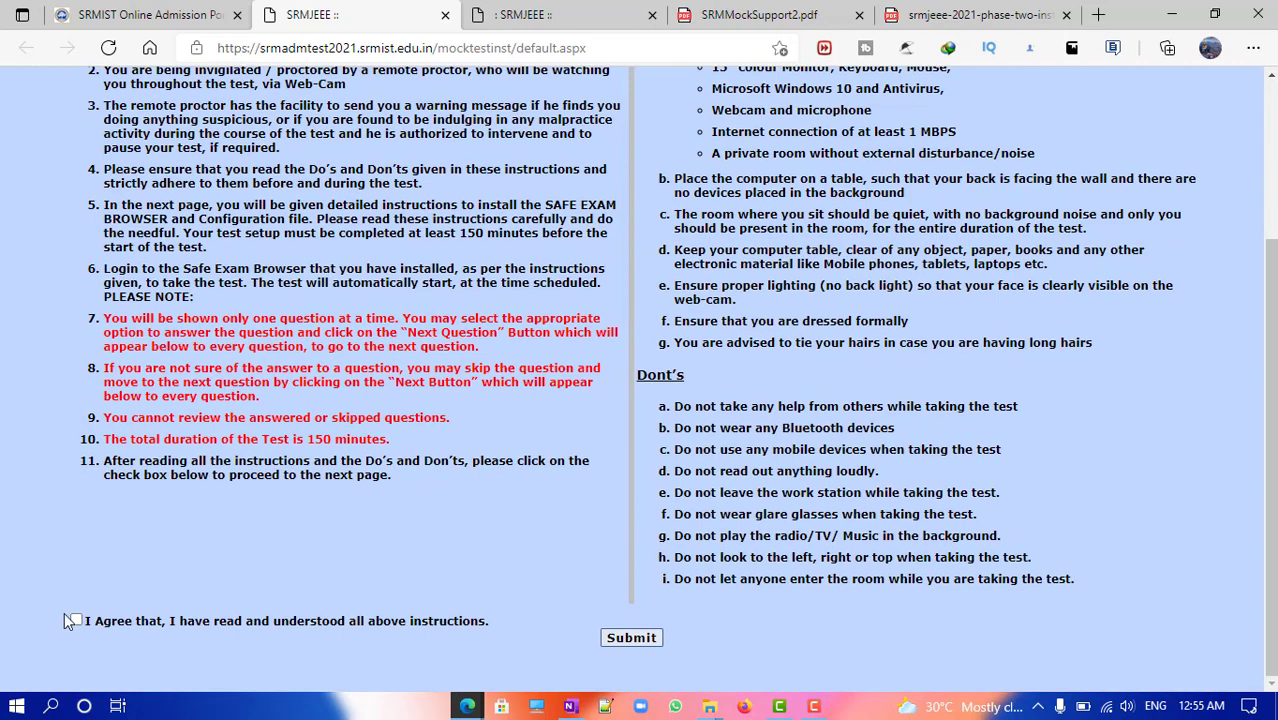
click(77, 621)
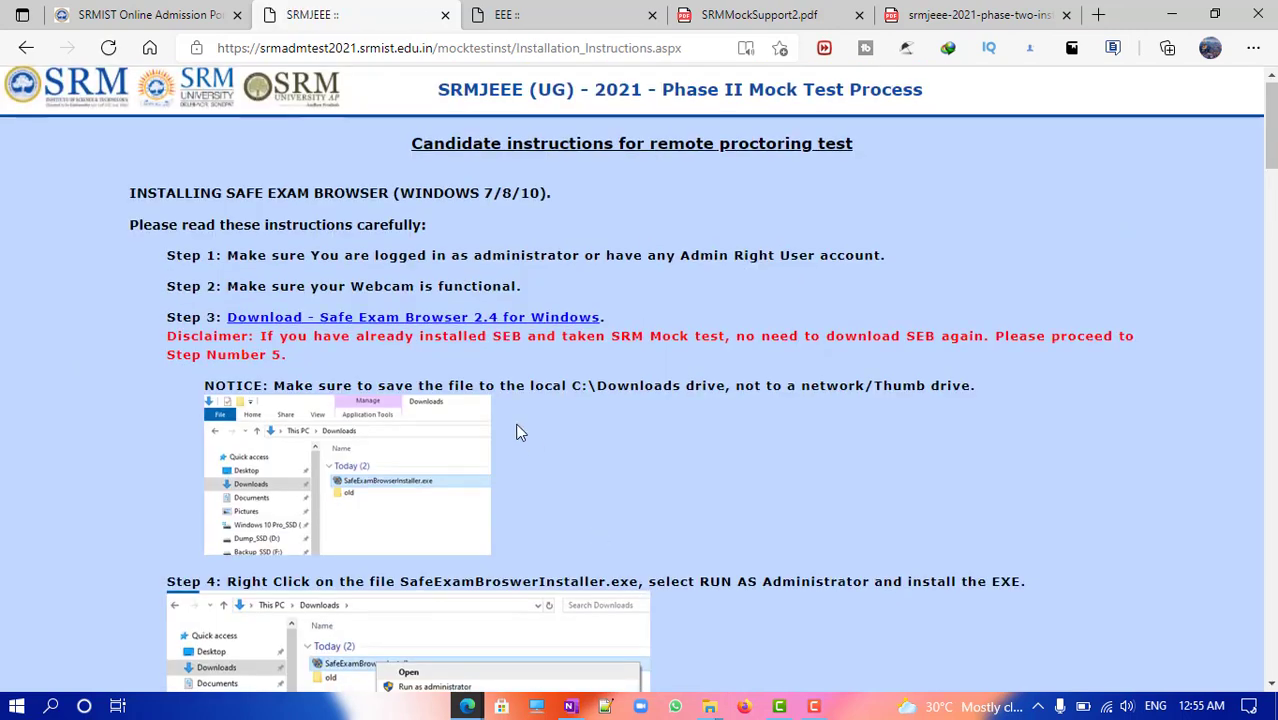
Step: Request SafeExamBrowserInstaller.exe (64.61 MB) via the Step 3 'Safe Exam Browser 2.4 for Windows' link
scroll(518, 432, down, 1)
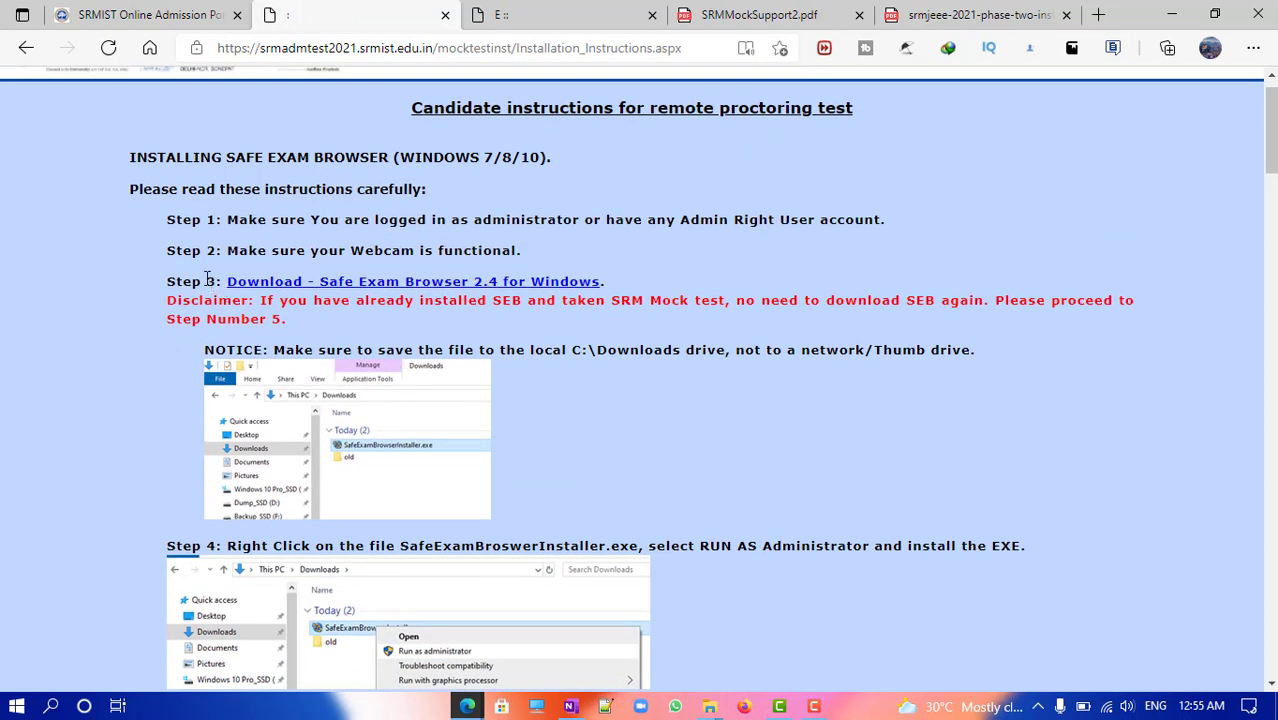
drag(207, 283, 470, 300)
click(397, 289)
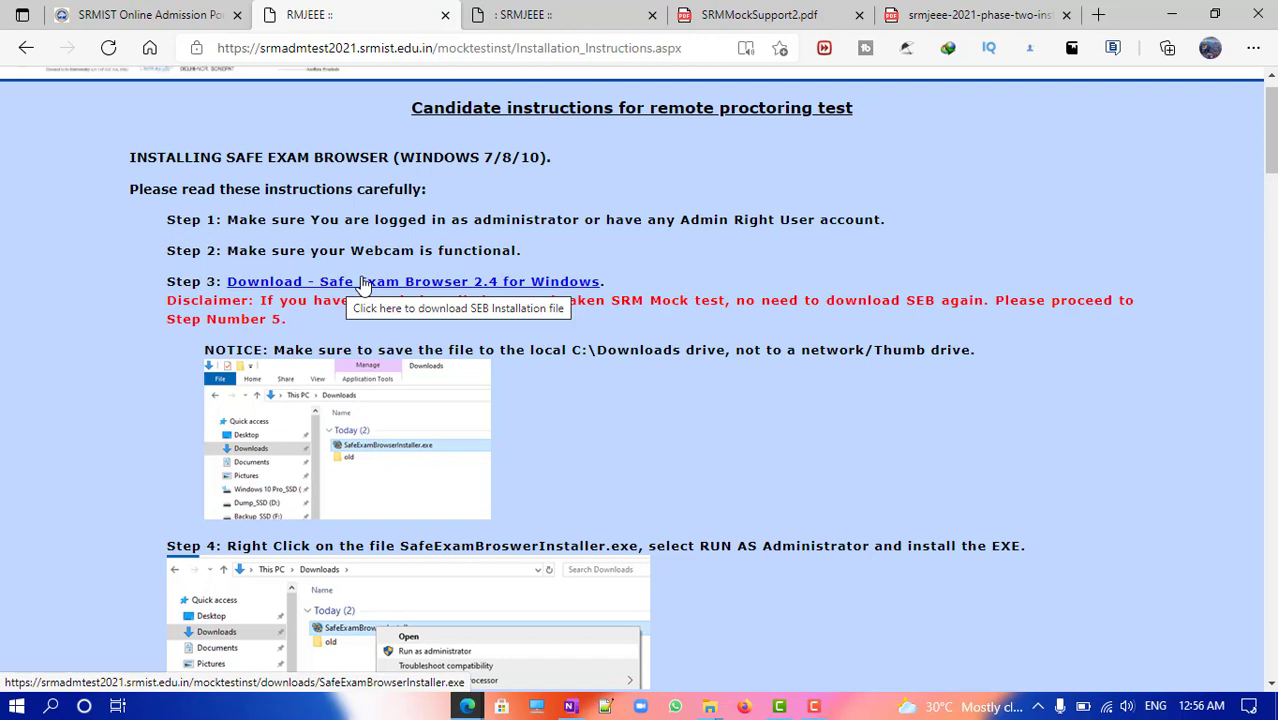
scroll(362, 285, down, 1)
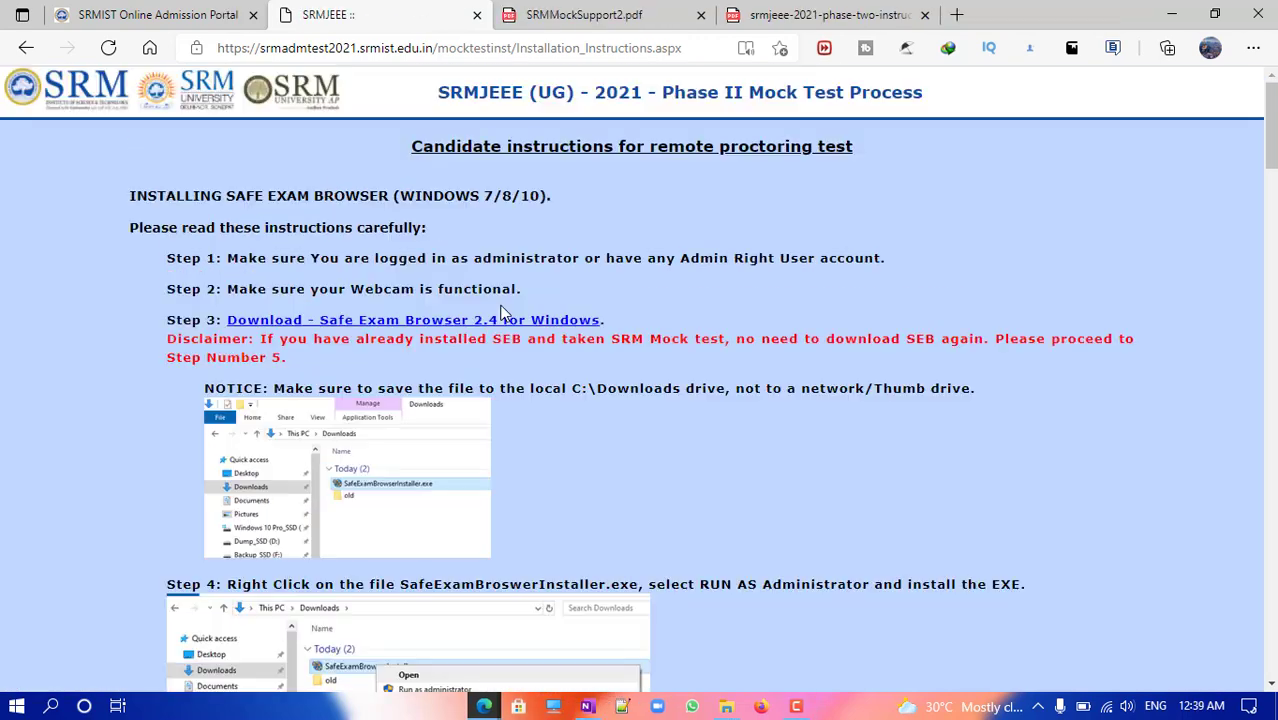
click(582, 320)
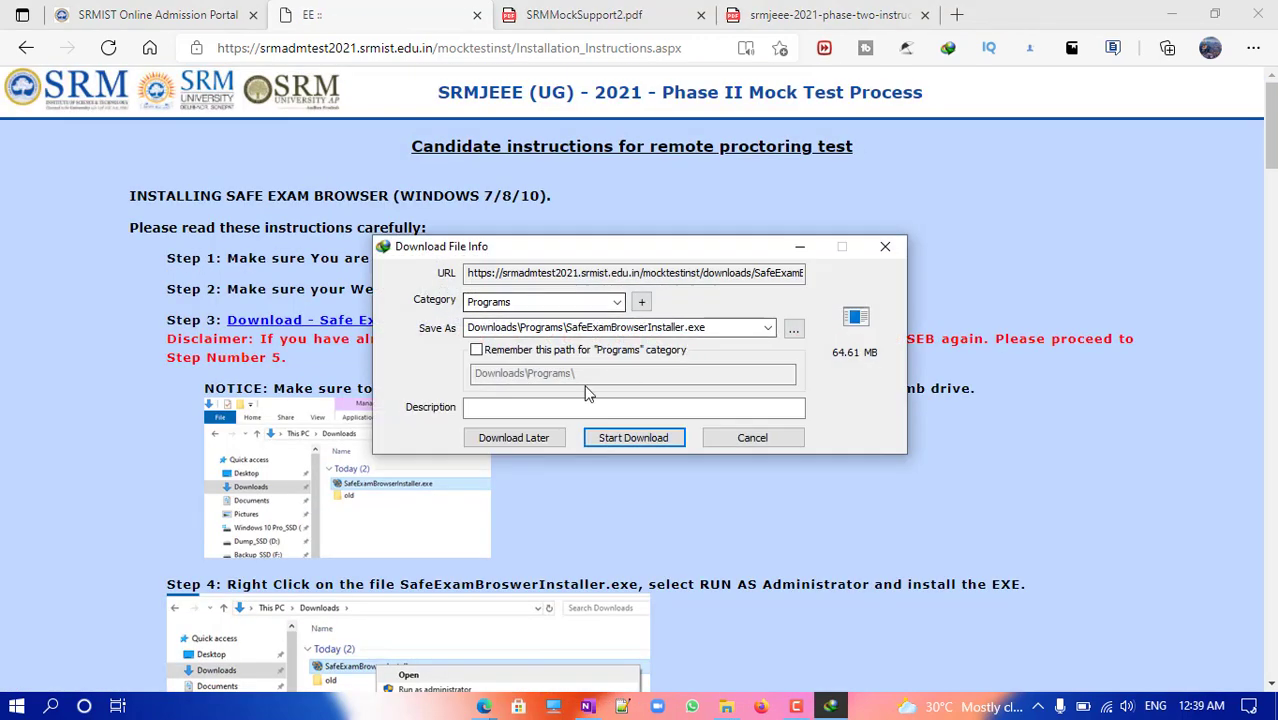
Step: Start the SafeExamBrowserInstaller.exe download and move its progress window to the right edge
click(630, 437)
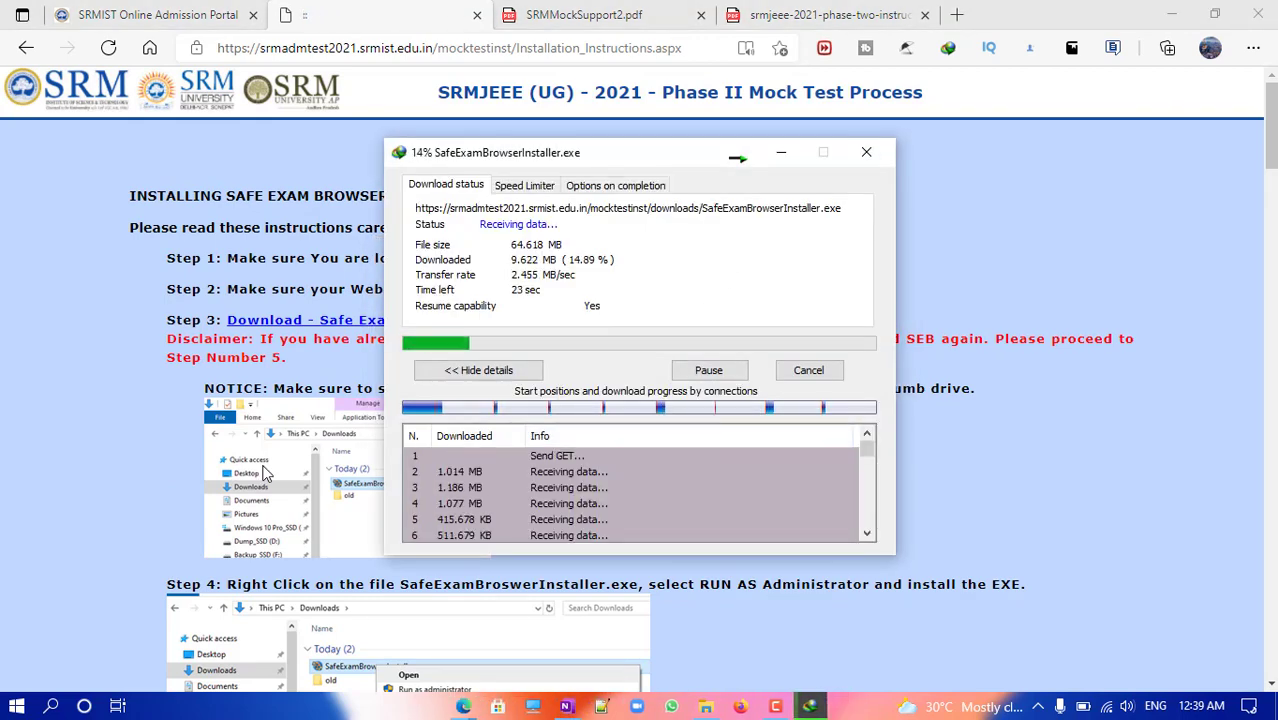
scroll(225, 268, down, 2)
drag(622, 162, 1080, 121)
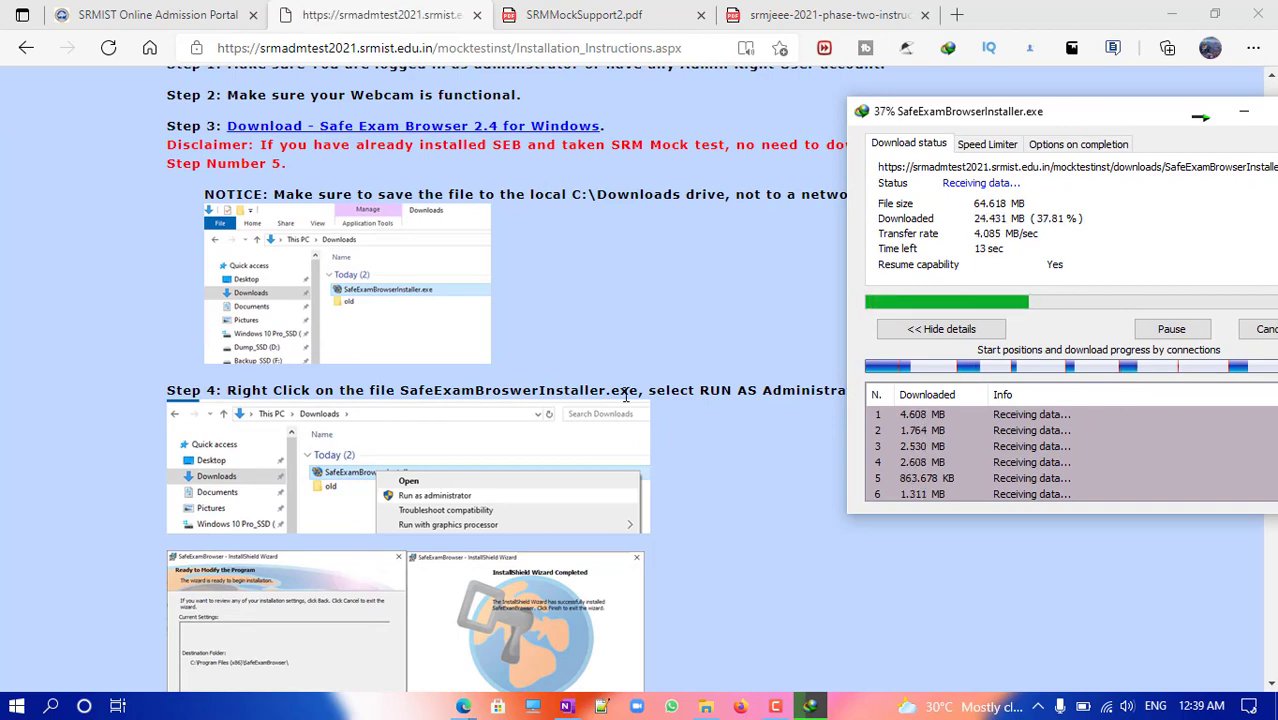
Step: Read the remote-proctoring instructions while the download finishes, then return to the page top
scroll(626, 395, down, 3)
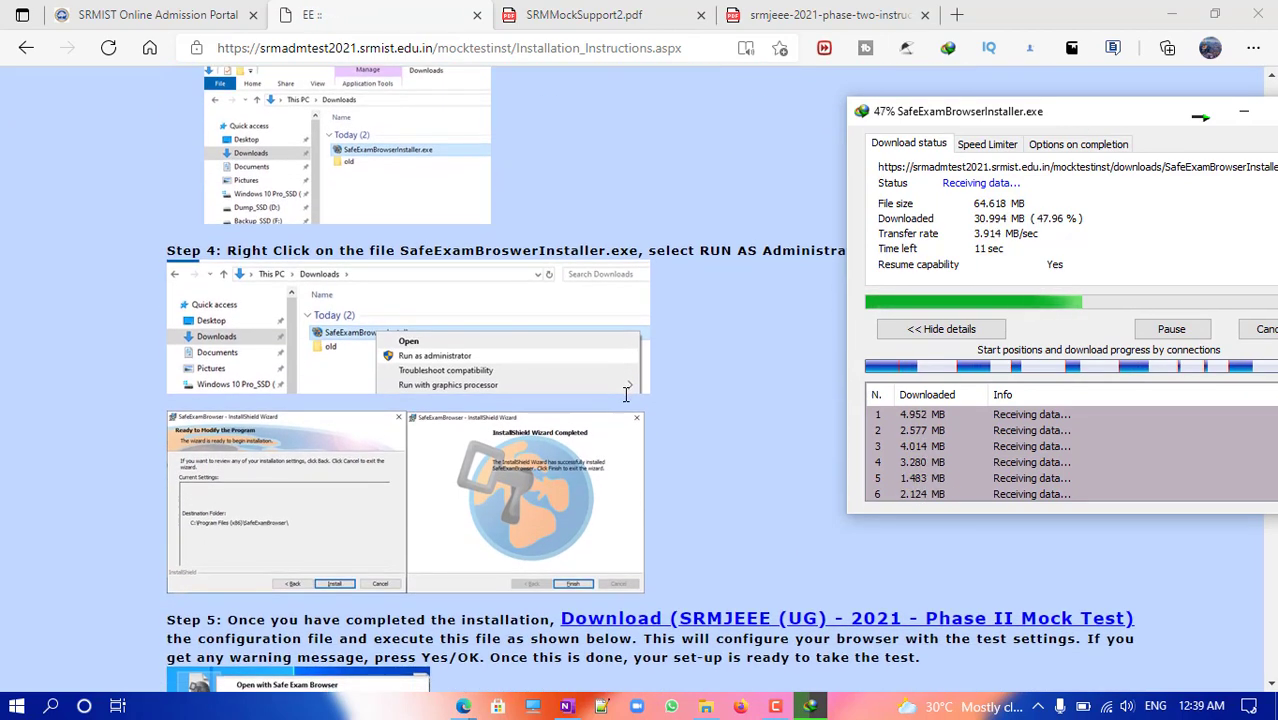
scroll(626, 395, up, 1)
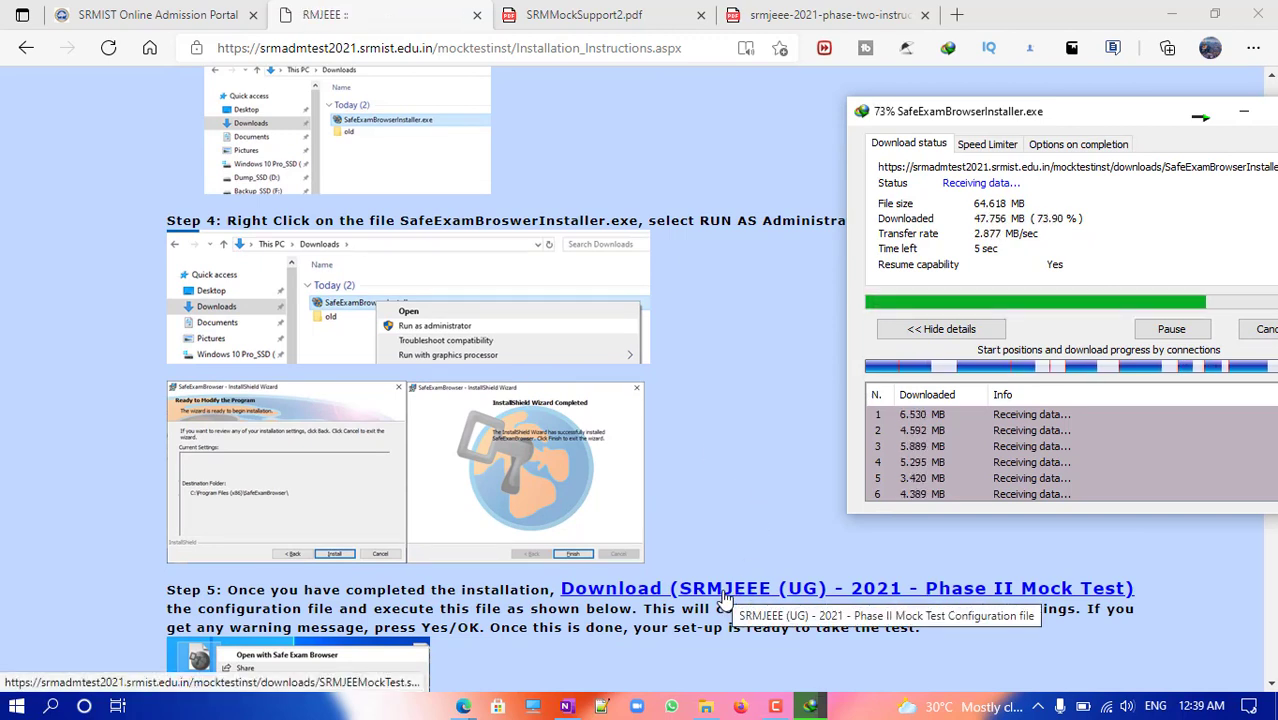
scroll(526, 598, down, 1)
scroll(526, 598, down, 2)
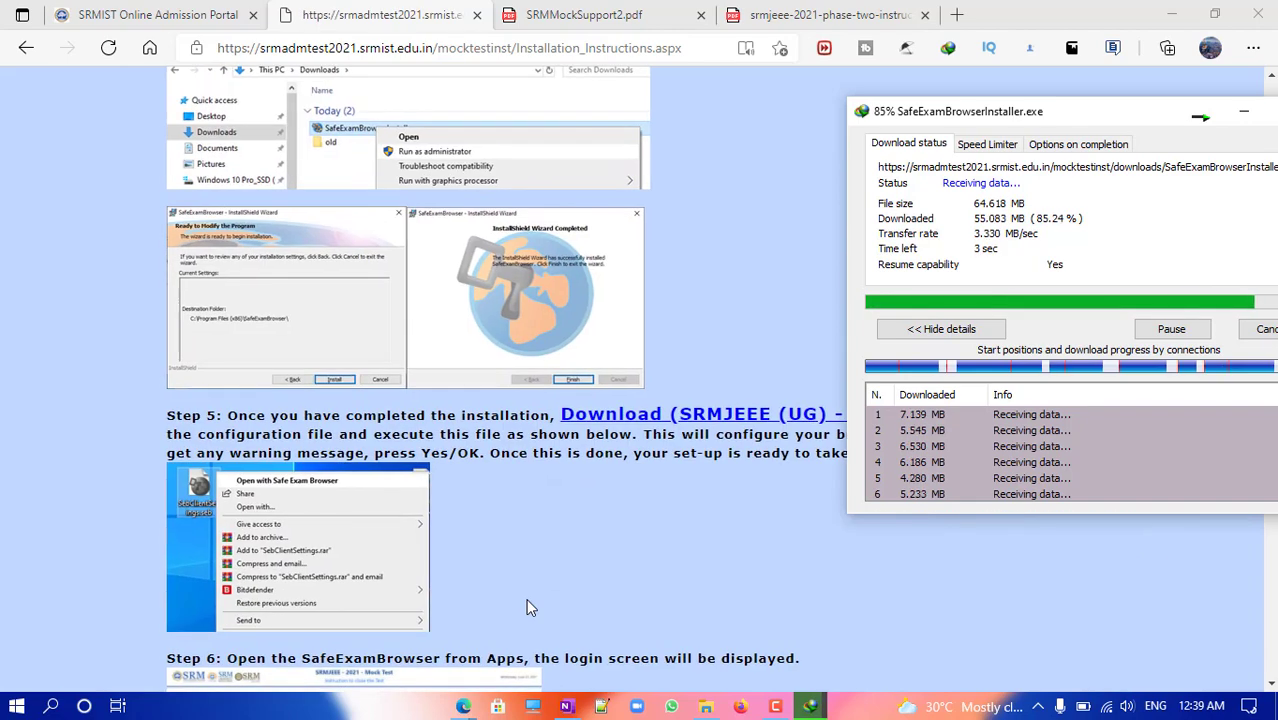
scroll(526, 598, up, 3)
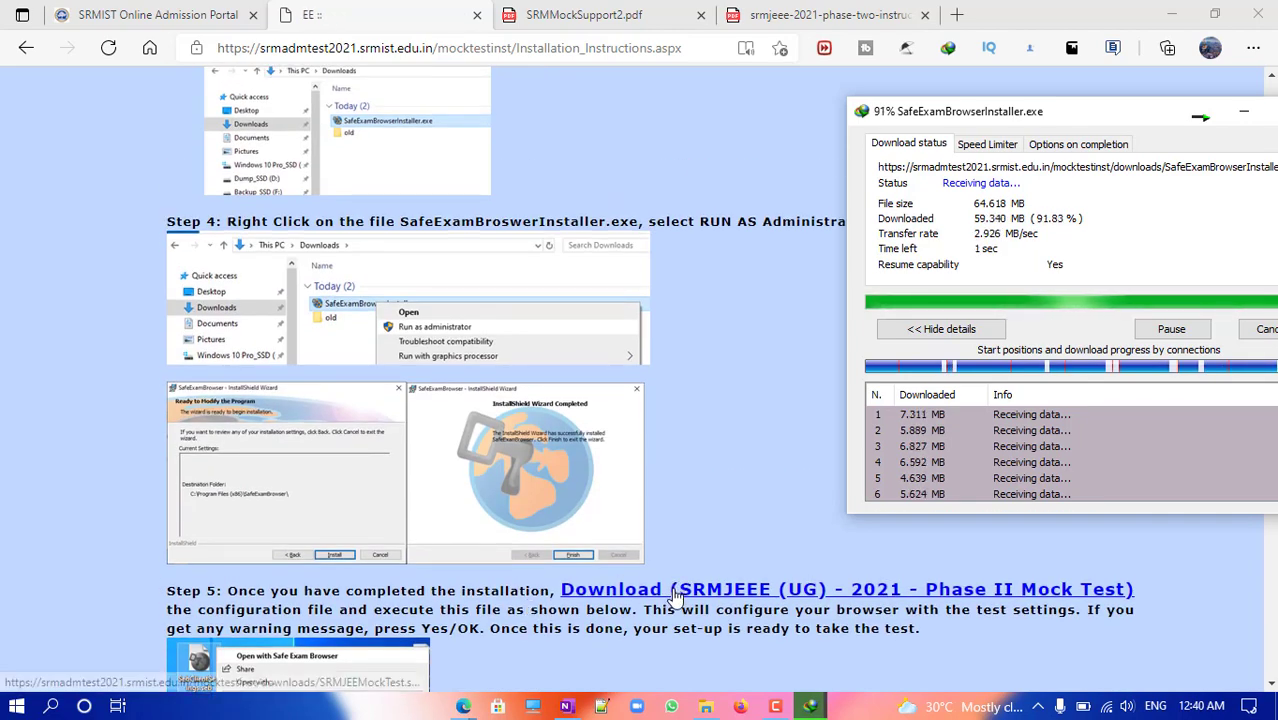
scroll(627, 545, down, 1)
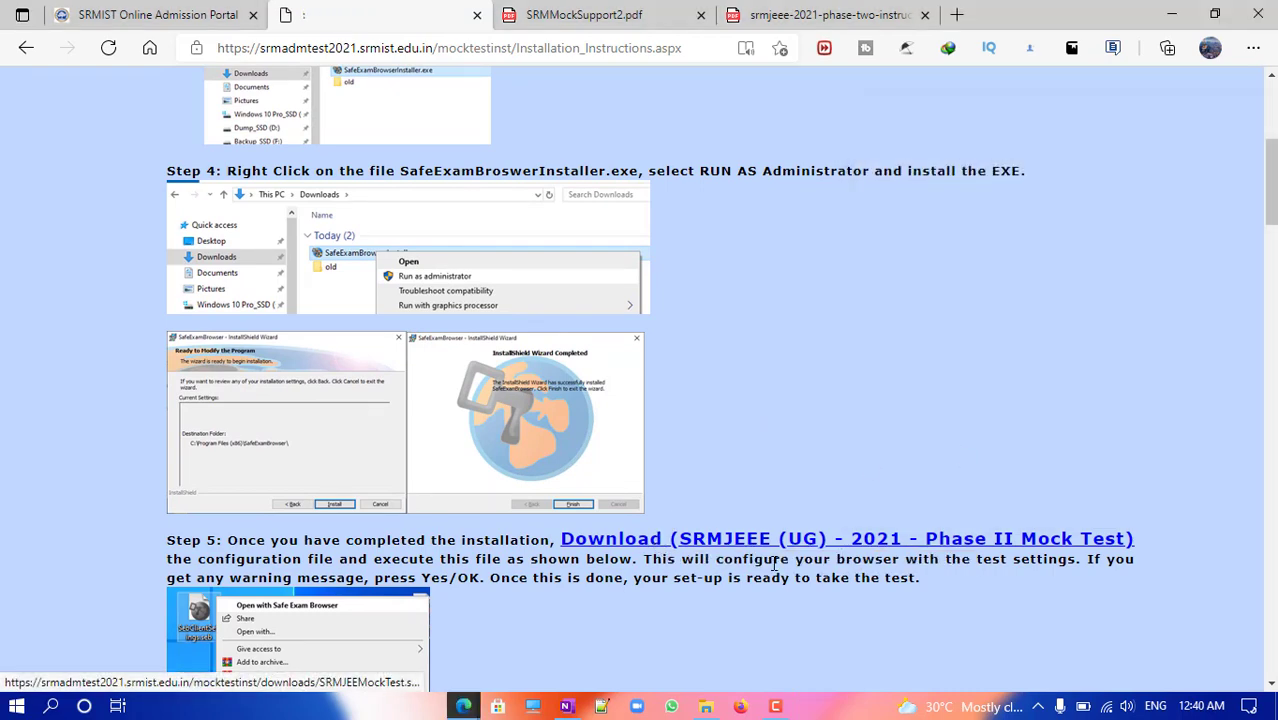
scroll(754, 557, down, 3)
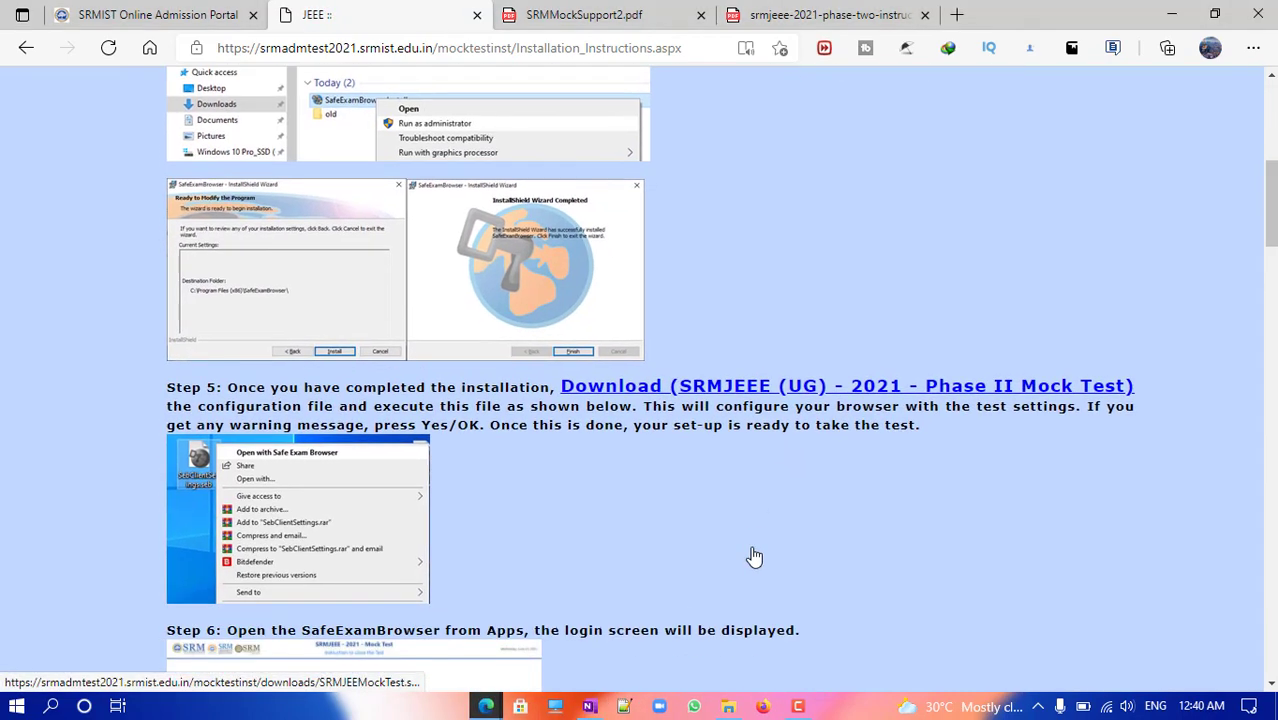
scroll(754, 557, down, 20)
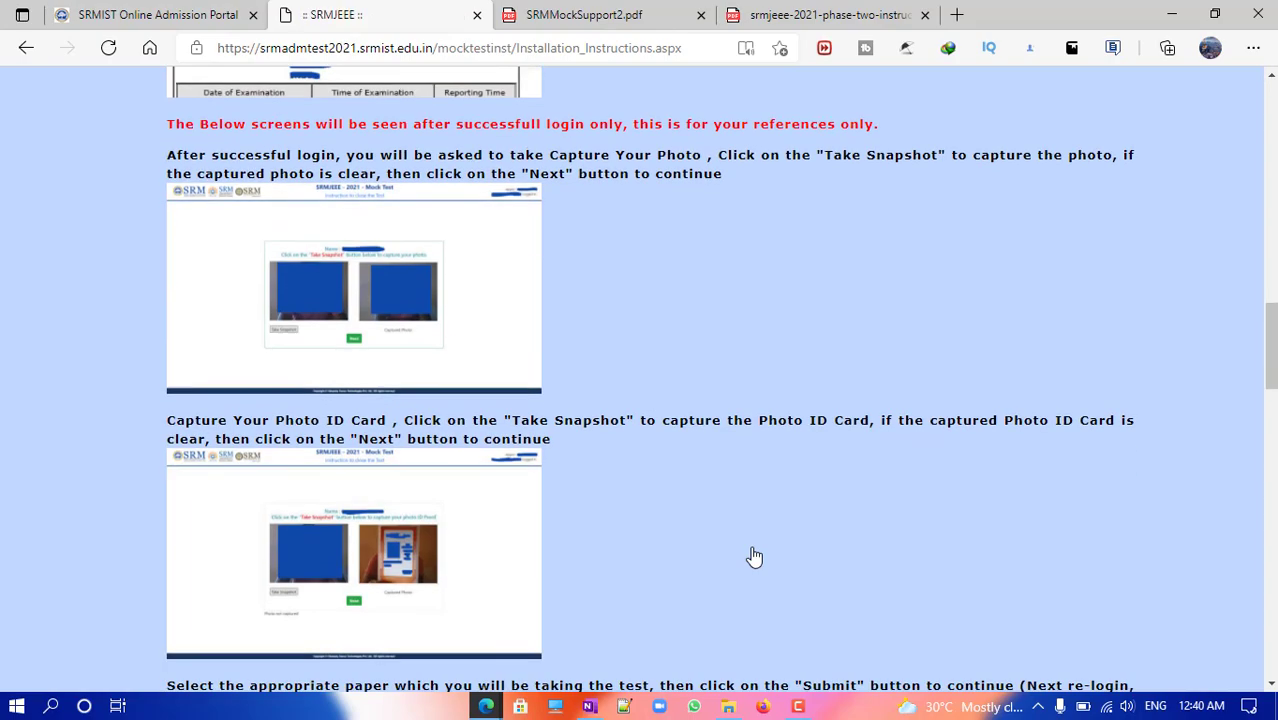
scroll(754, 557, down, 20)
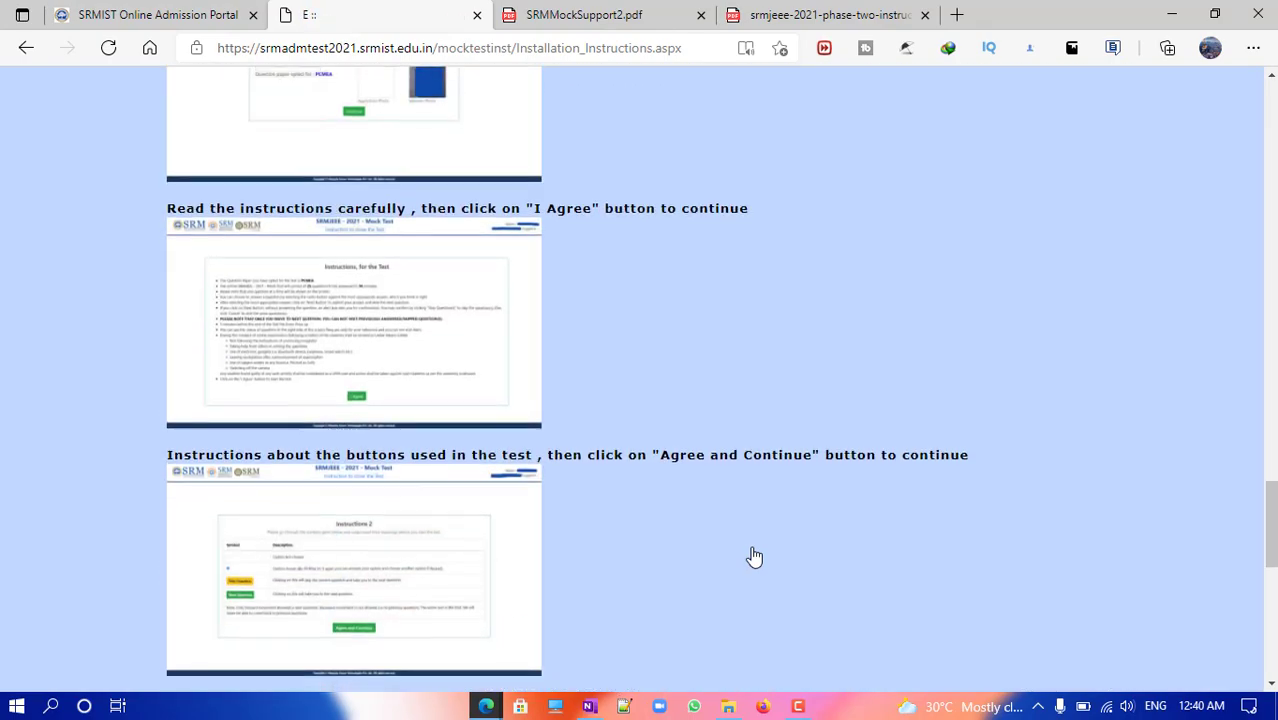
scroll(754, 557, down, 18)
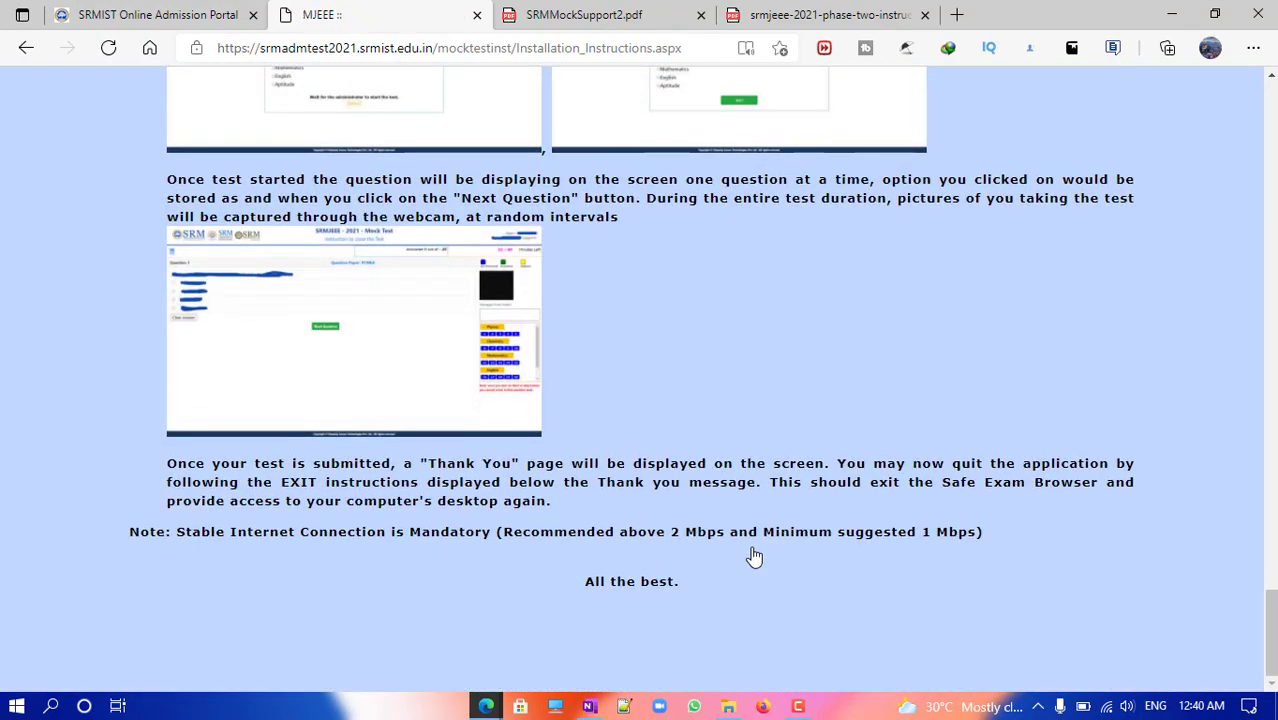
key(Home)
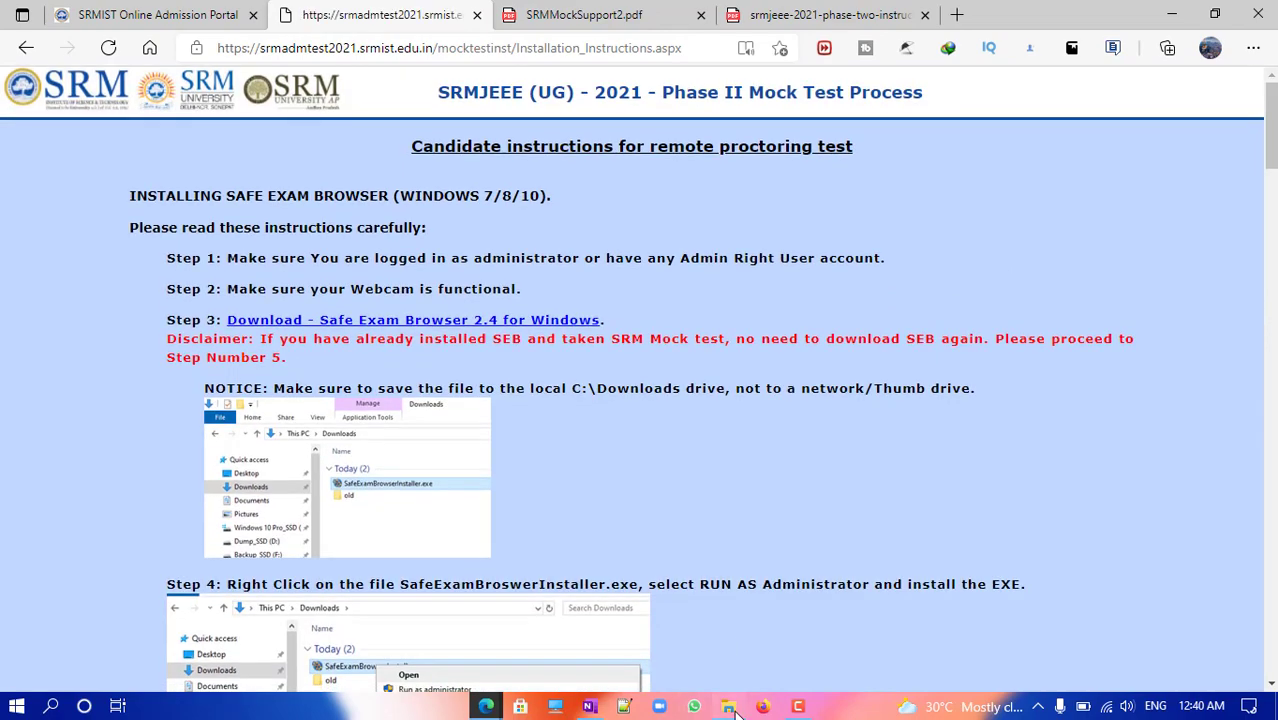
Step: Run SafeExamBrowserInstaller.exe from Downloads\Programs in File Explorer, then minimise the Explorer window
mouse_move(735, 711)
click(727, 635)
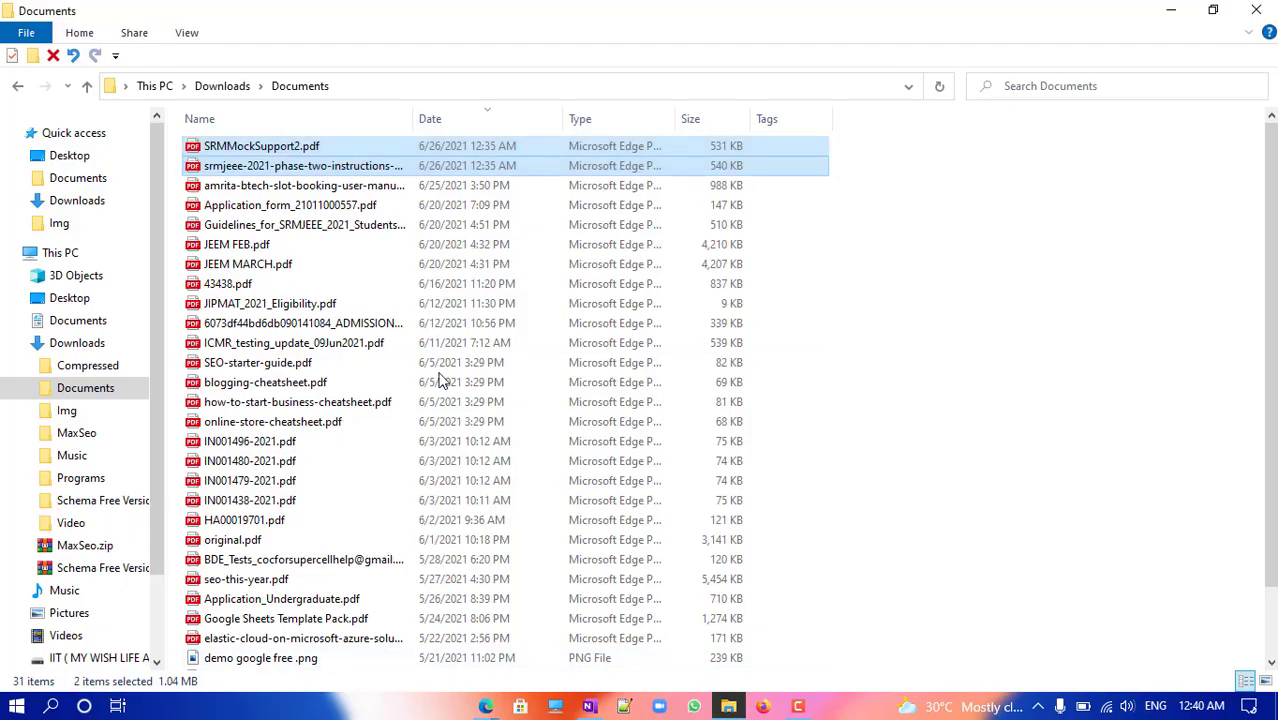
click(204, 91)
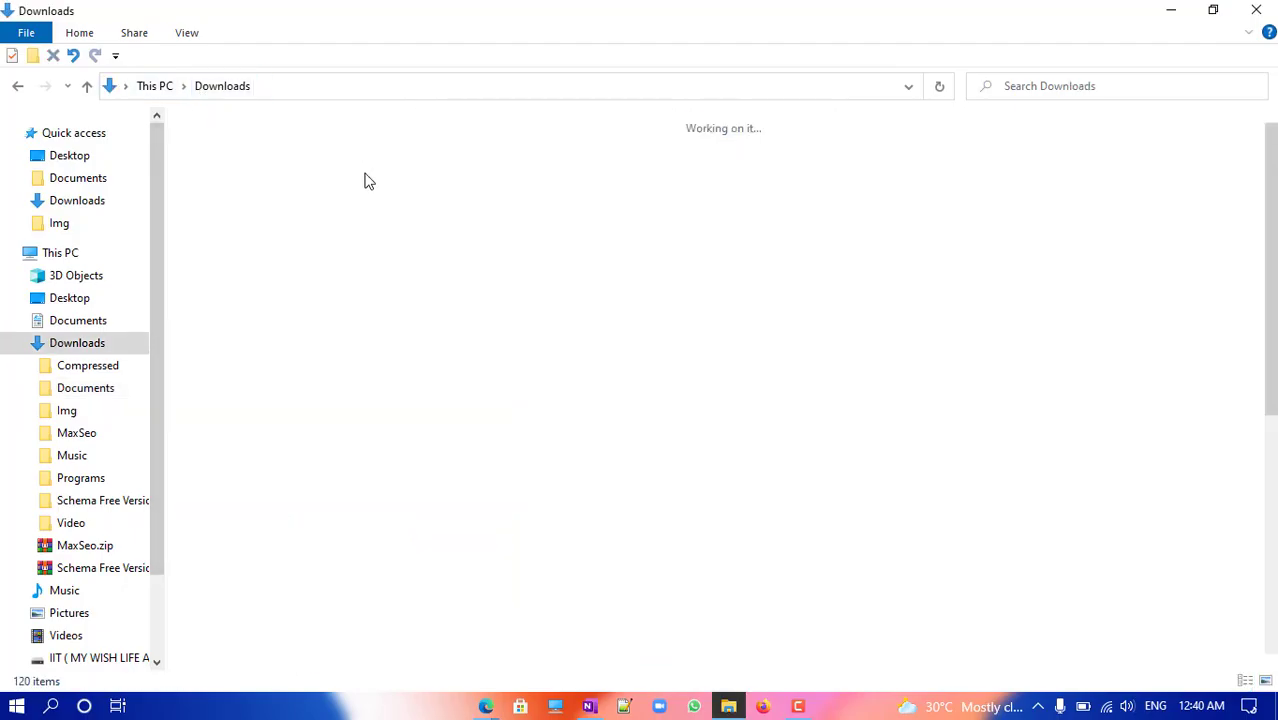
double_click(225, 172)
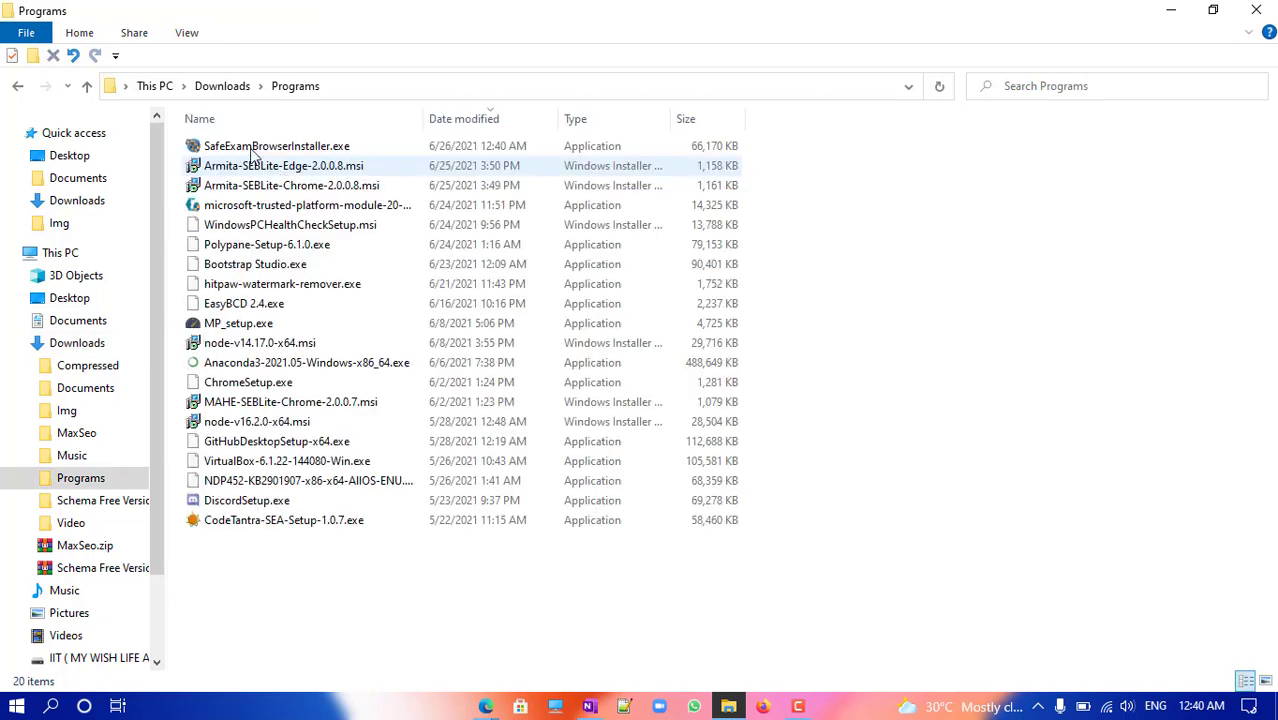
click(224, 149)
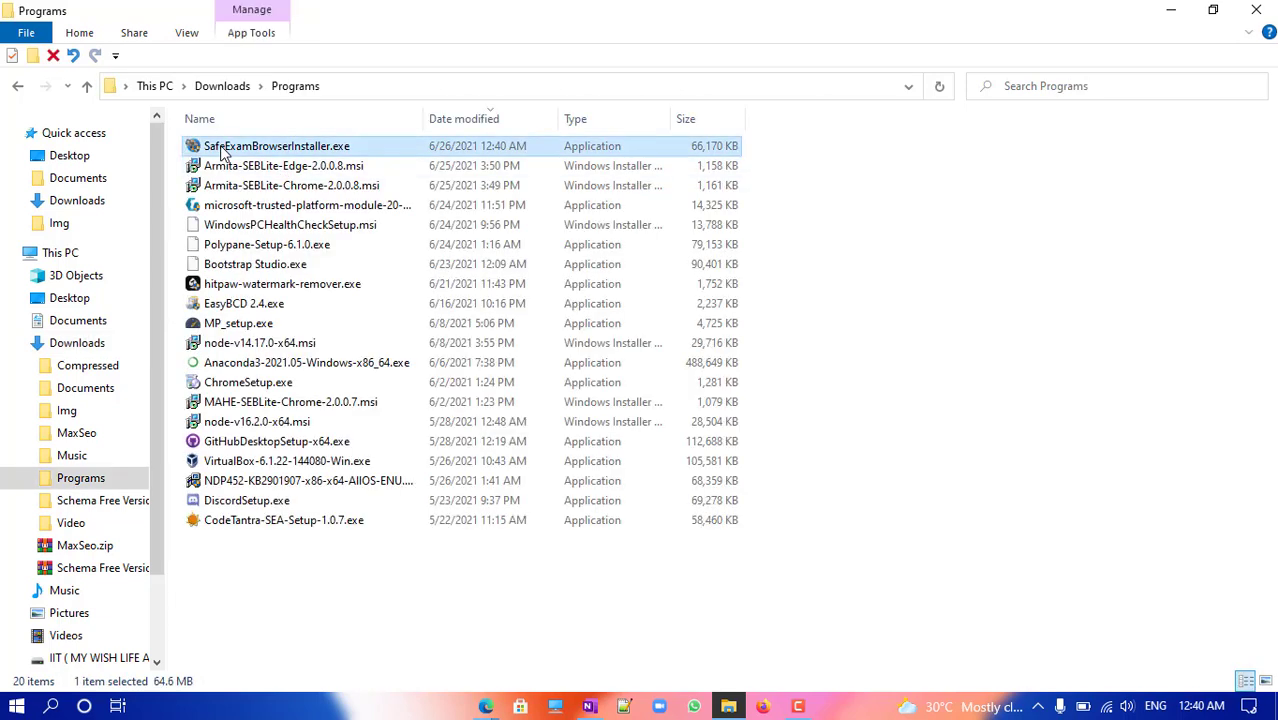
double_click(622, 146)
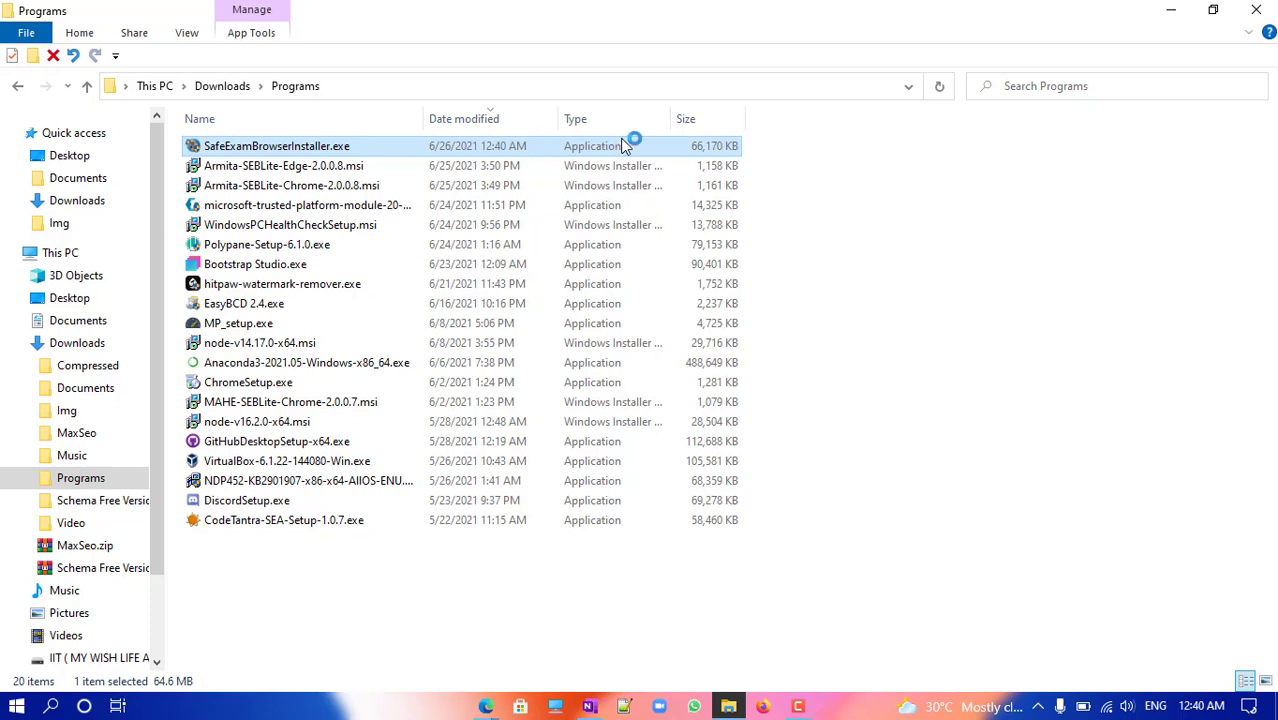
click(1175, 10)
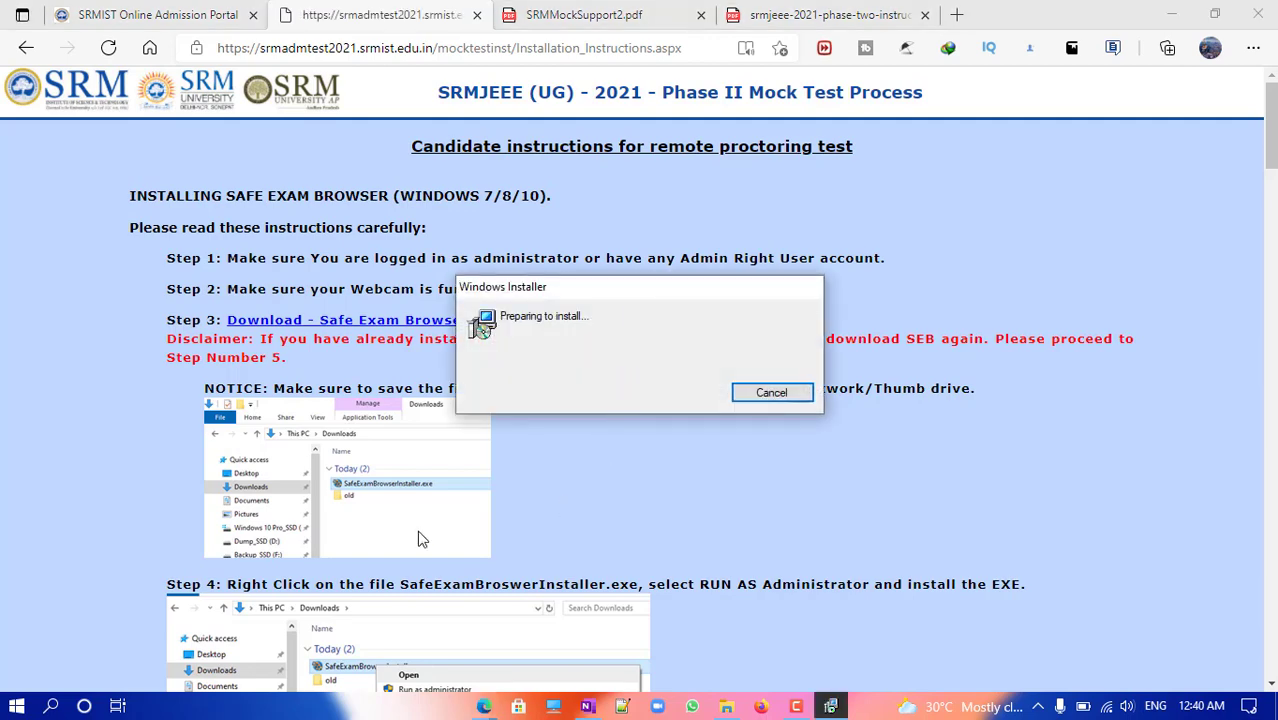
Step: Accept the SafeExamBrowser license terms and install to C:\Program Files (x86)\SafeExamBrowser\
scroll(420, 540, down, 3)
scroll(420, 540, up, 3)
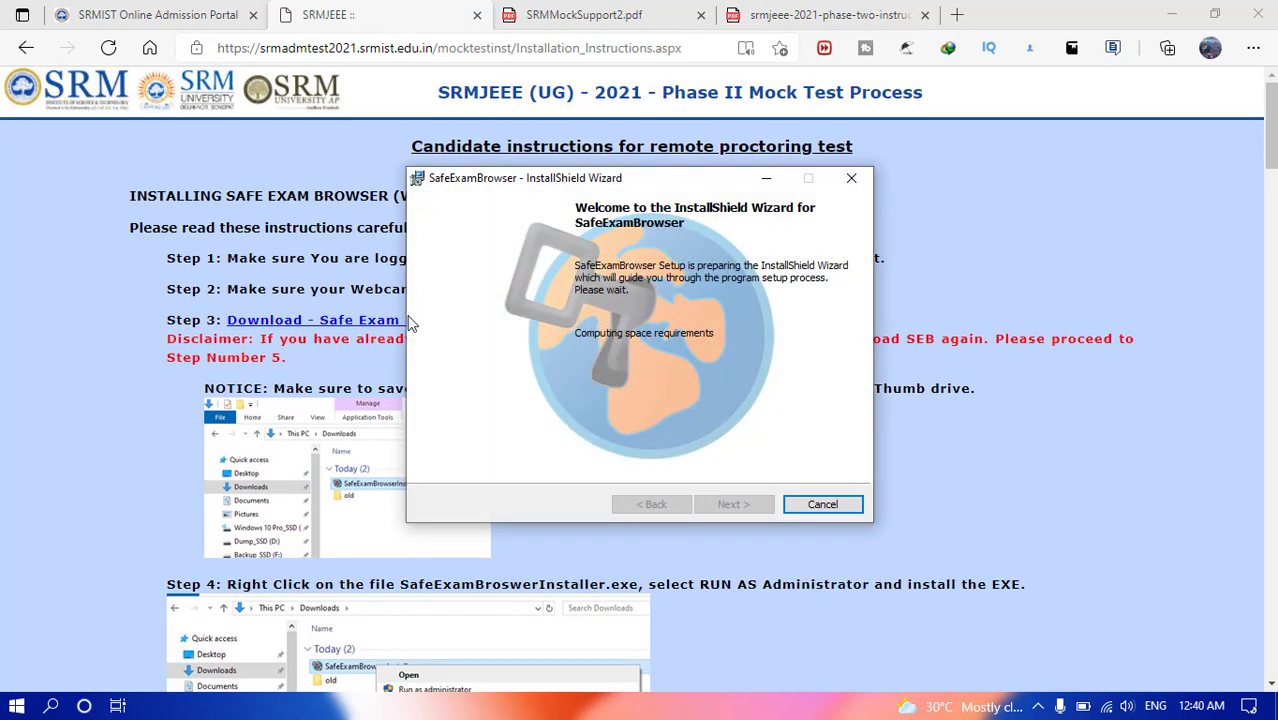
drag(551, 180, 823, 142)
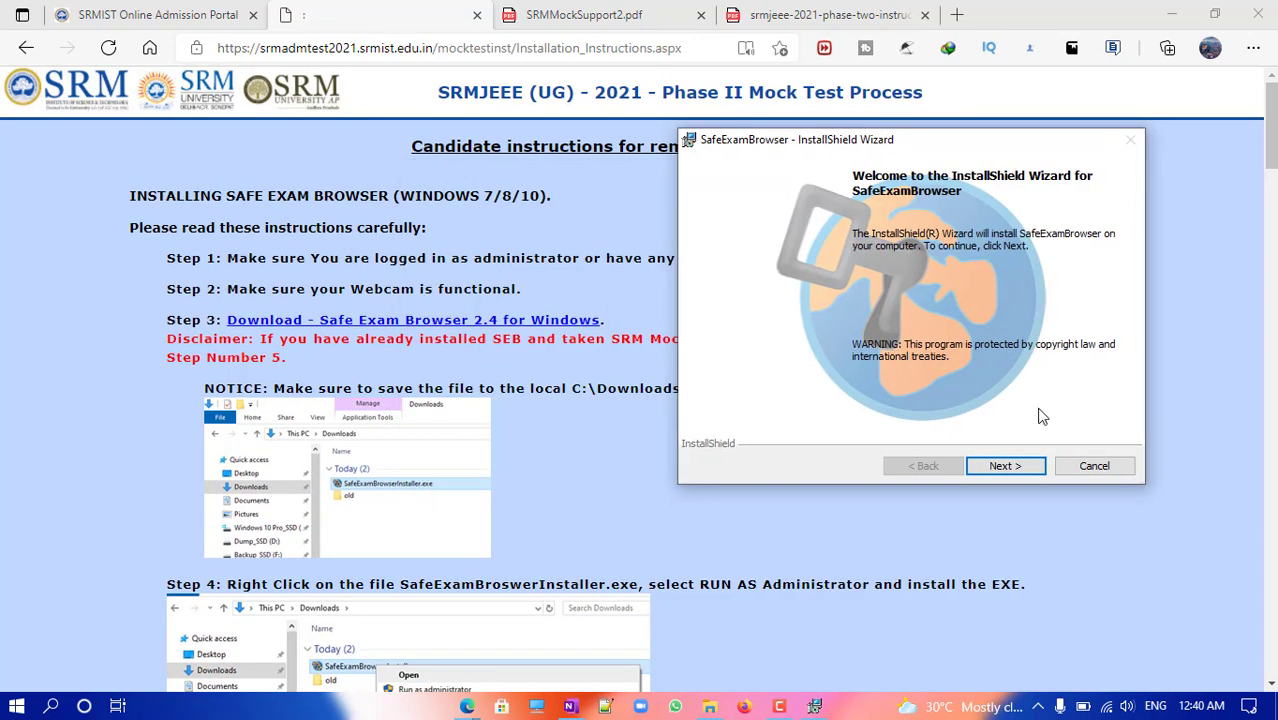
click(1024, 467)
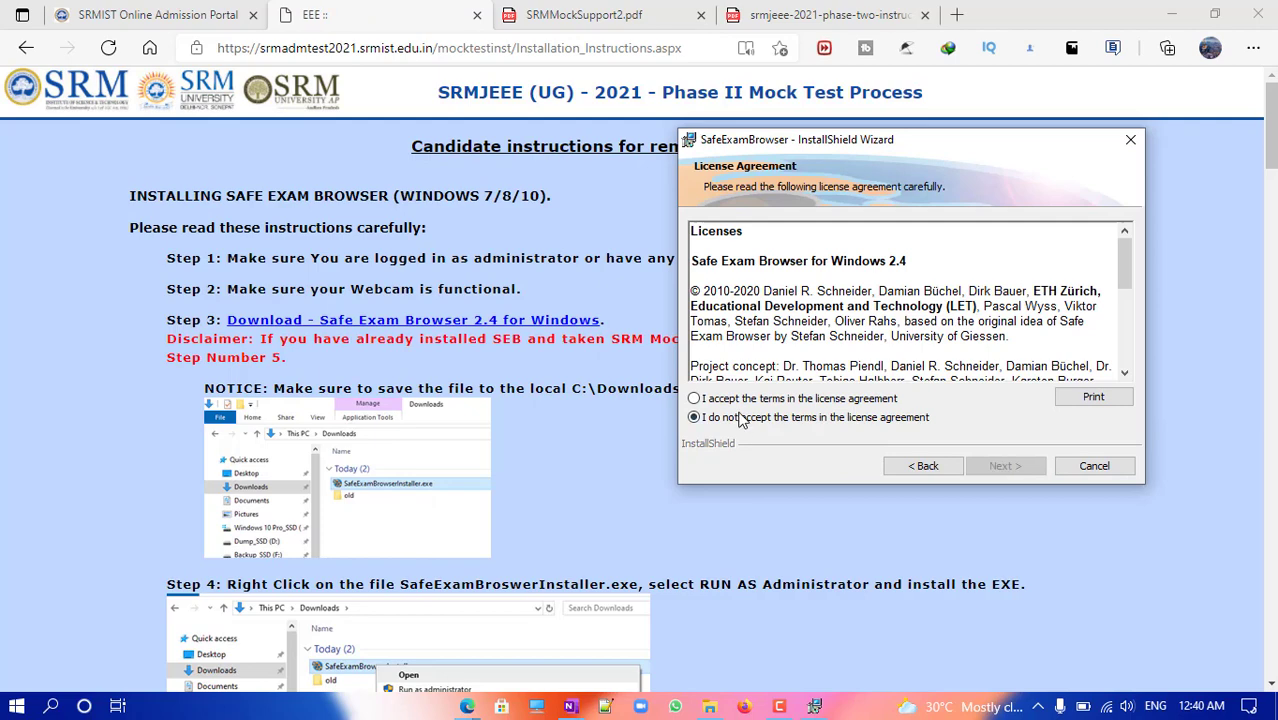
click(735, 400)
click(1003, 466)
click(998, 470)
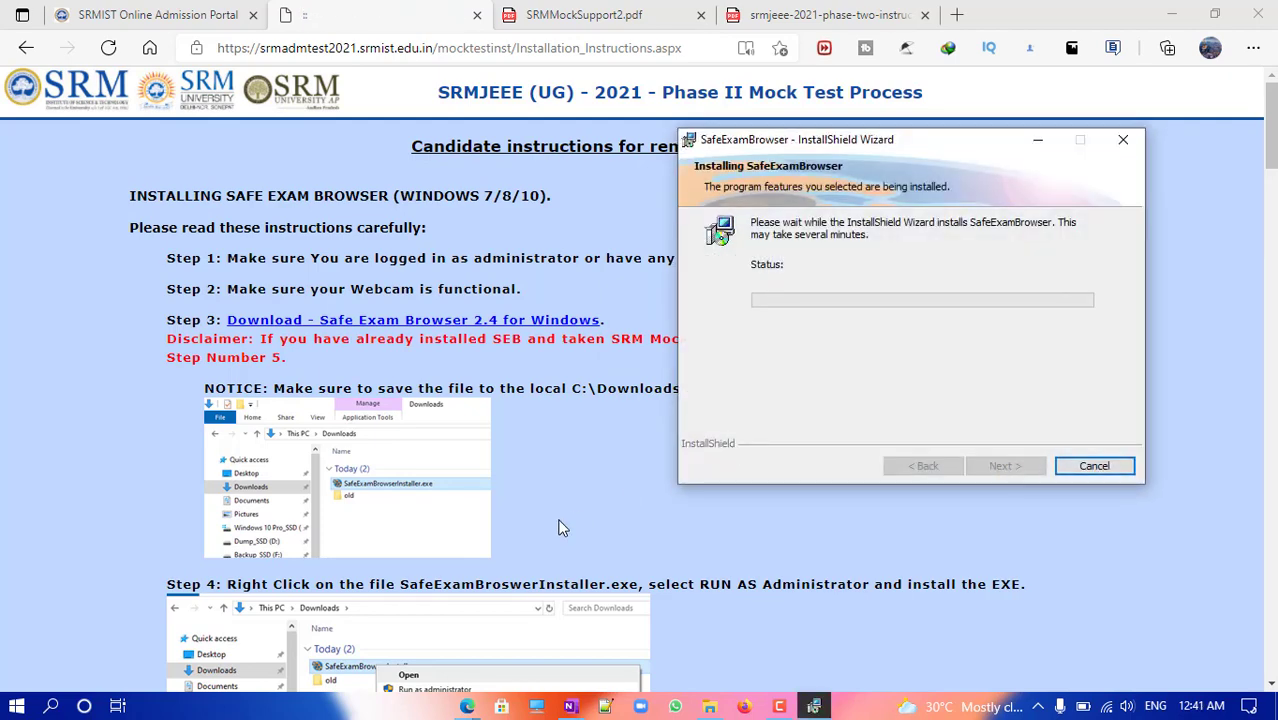
Step: Wait for the SafeExamBrowser install to reach 'InstallShield Wizard Completed', repositioning its progress window
drag(727, 150, 794, 463)
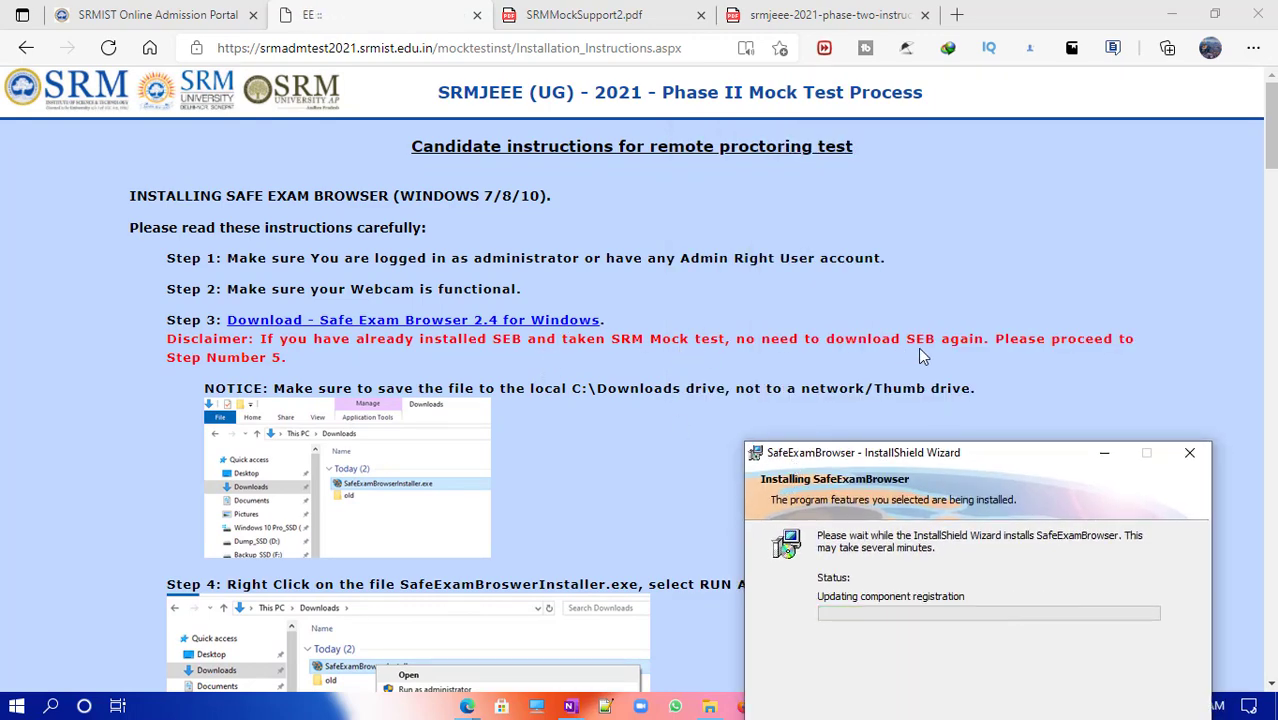
scroll(313, 374, down, 3)
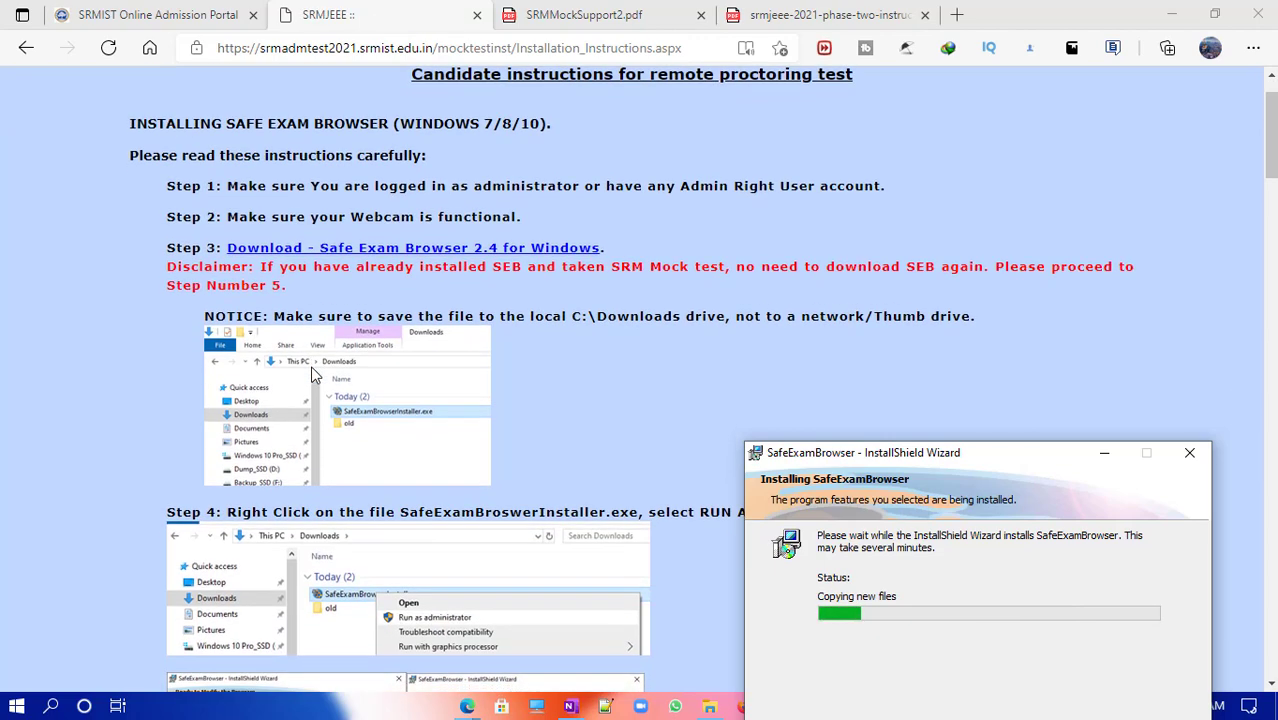
scroll(313, 374, down, 2)
scroll(396, 371, up, 2)
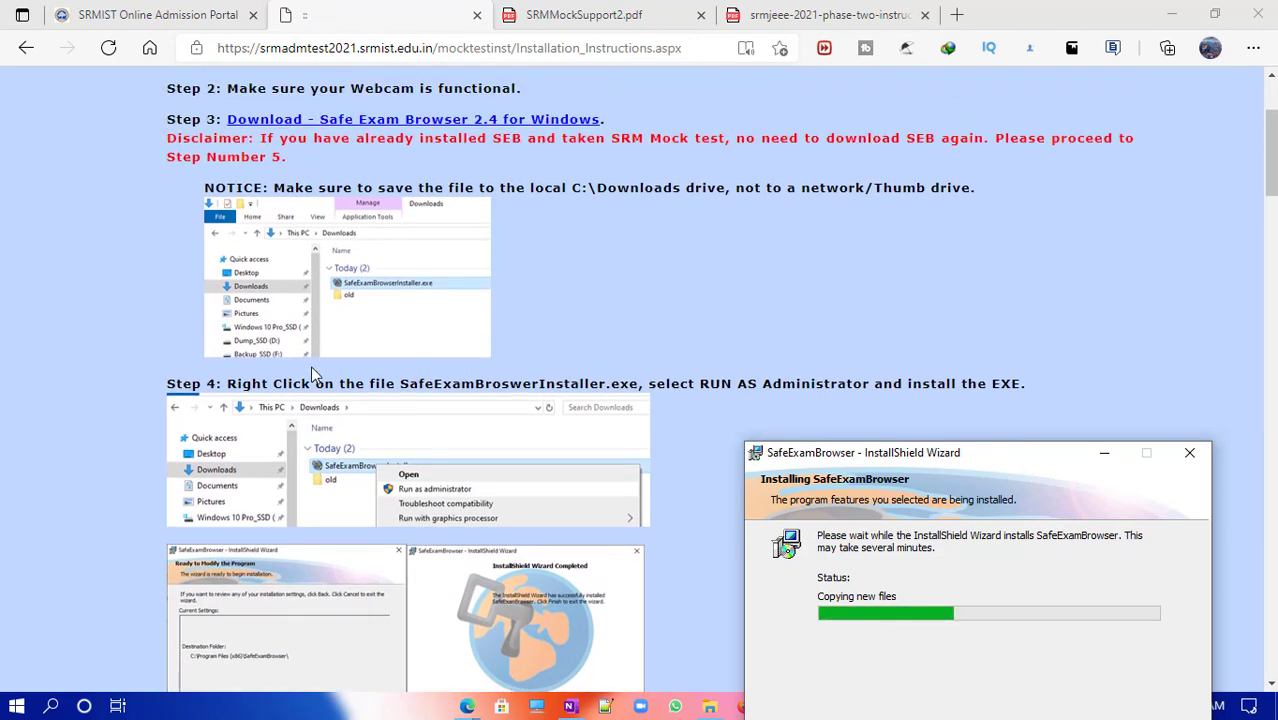
scroll(396, 371, down, 4)
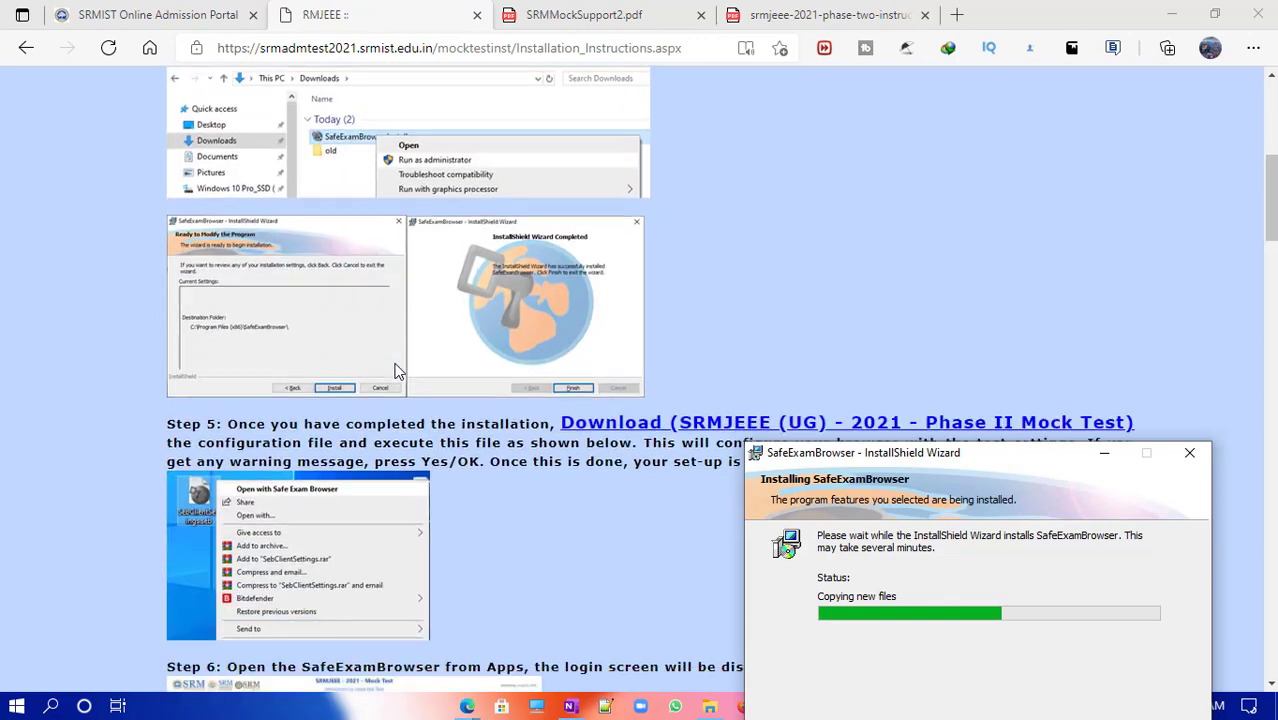
scroll(396, 371, down, 2)
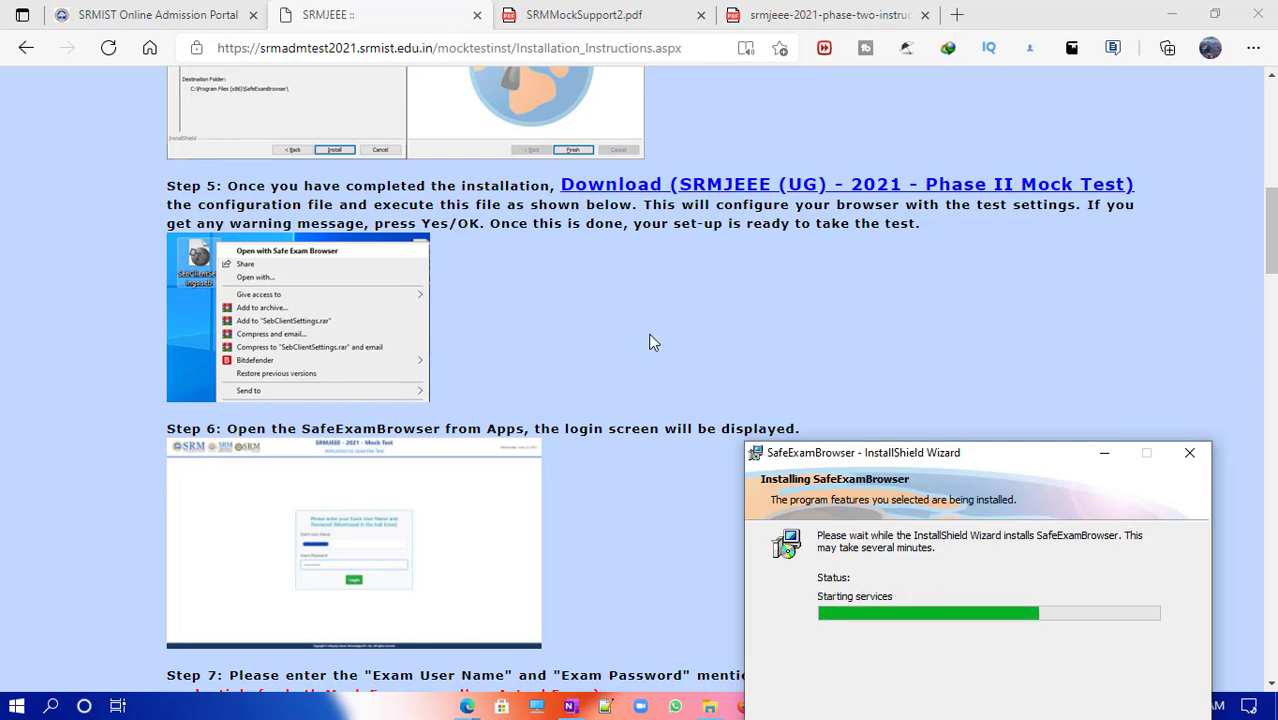
drag(806, 457, 857, 309)
scroll(690, 343, down, 1)
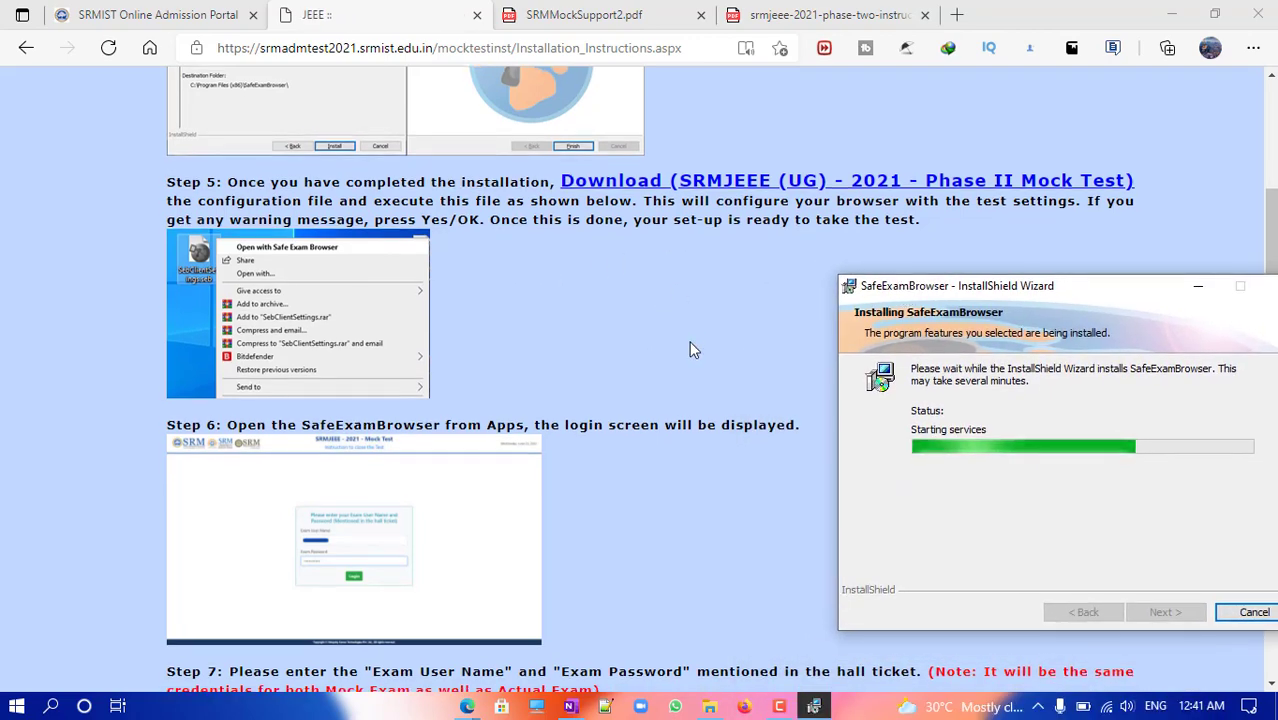
scroll(690, 349, down, 1)
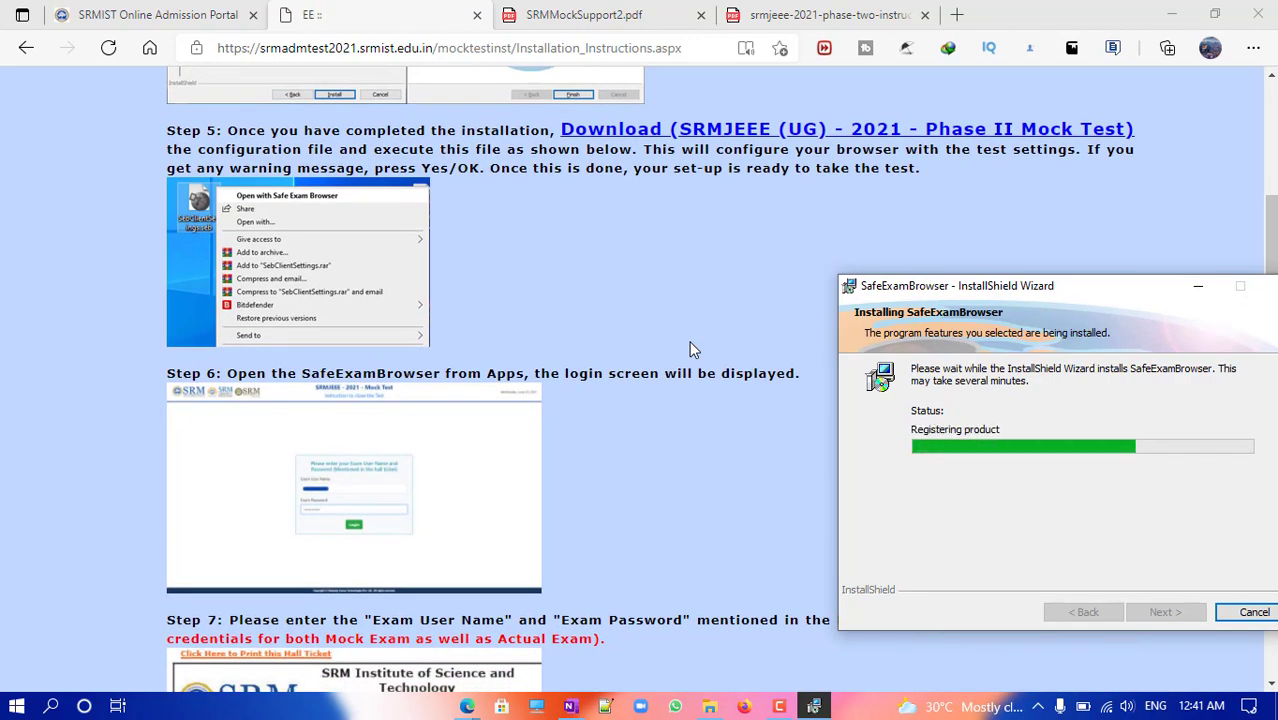
scroll(690, 349, down, 5)
scroll(690, 349, up, 1)
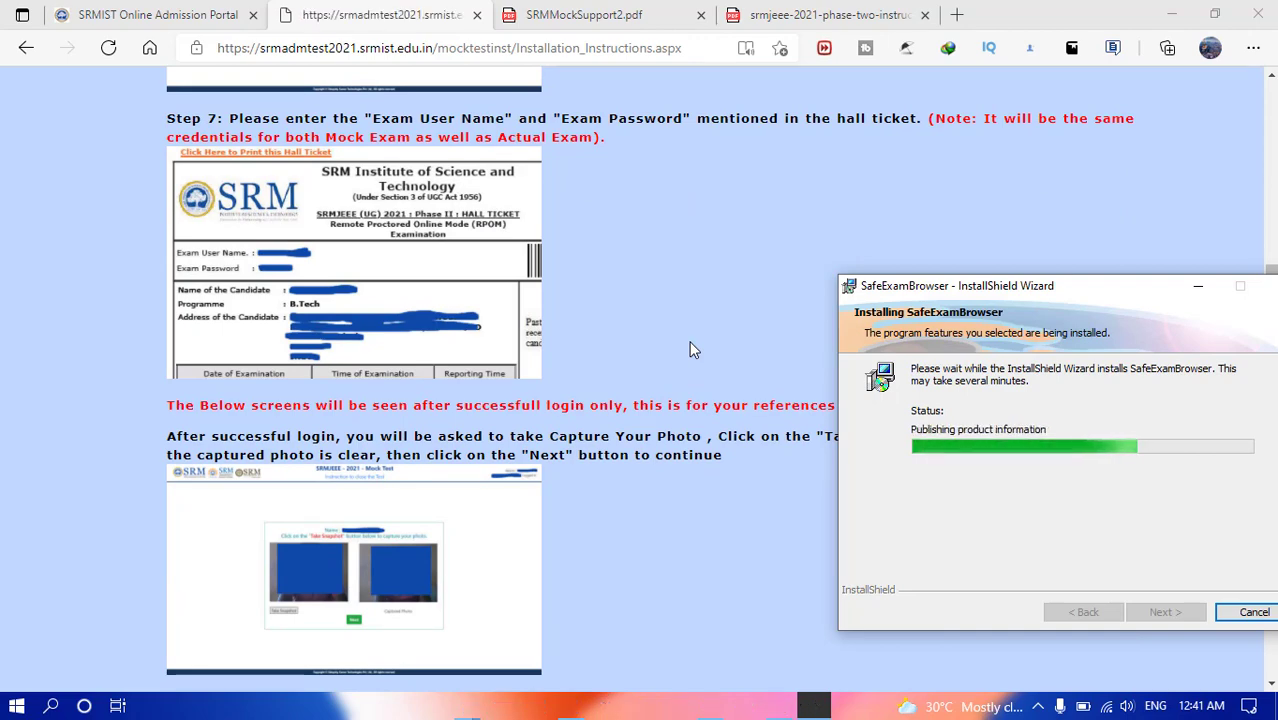
scroll(622, 304, up, 5)
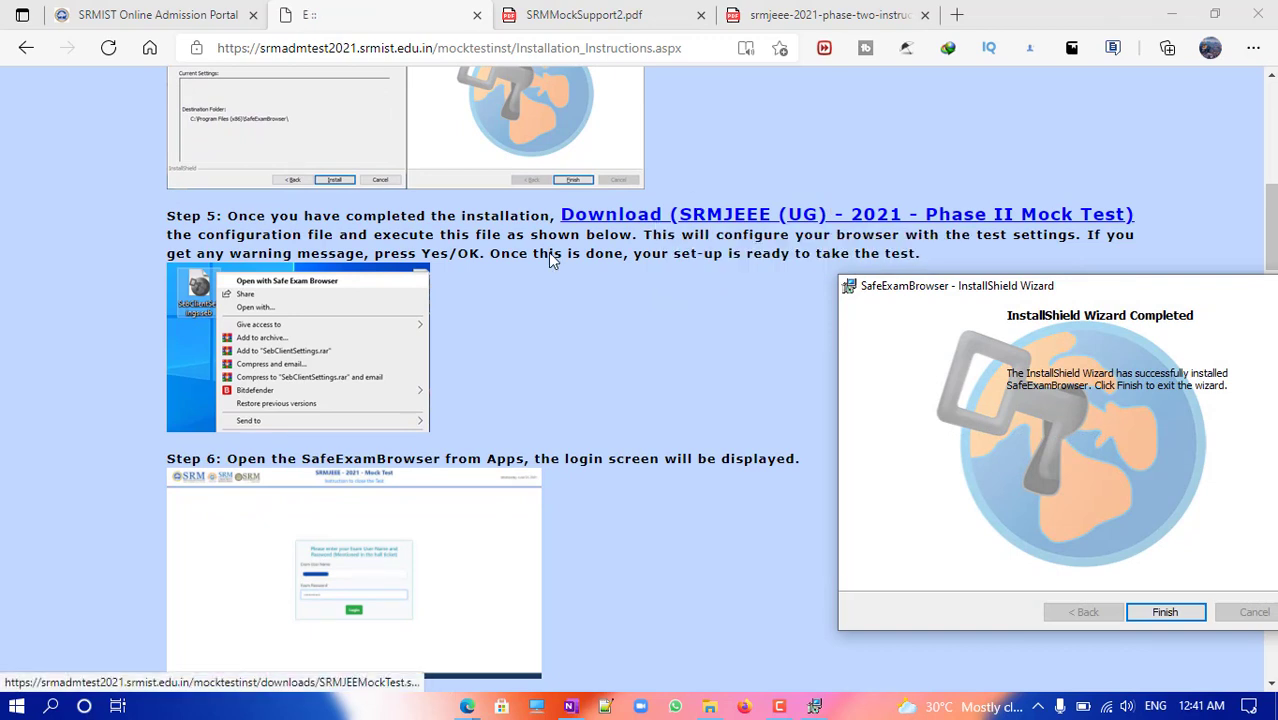
Step: Download SRMJEEMockTest.seb (3.1 KB) from the Step 5 Phase II Mock Test link and show it in its folder
click(695, 220)
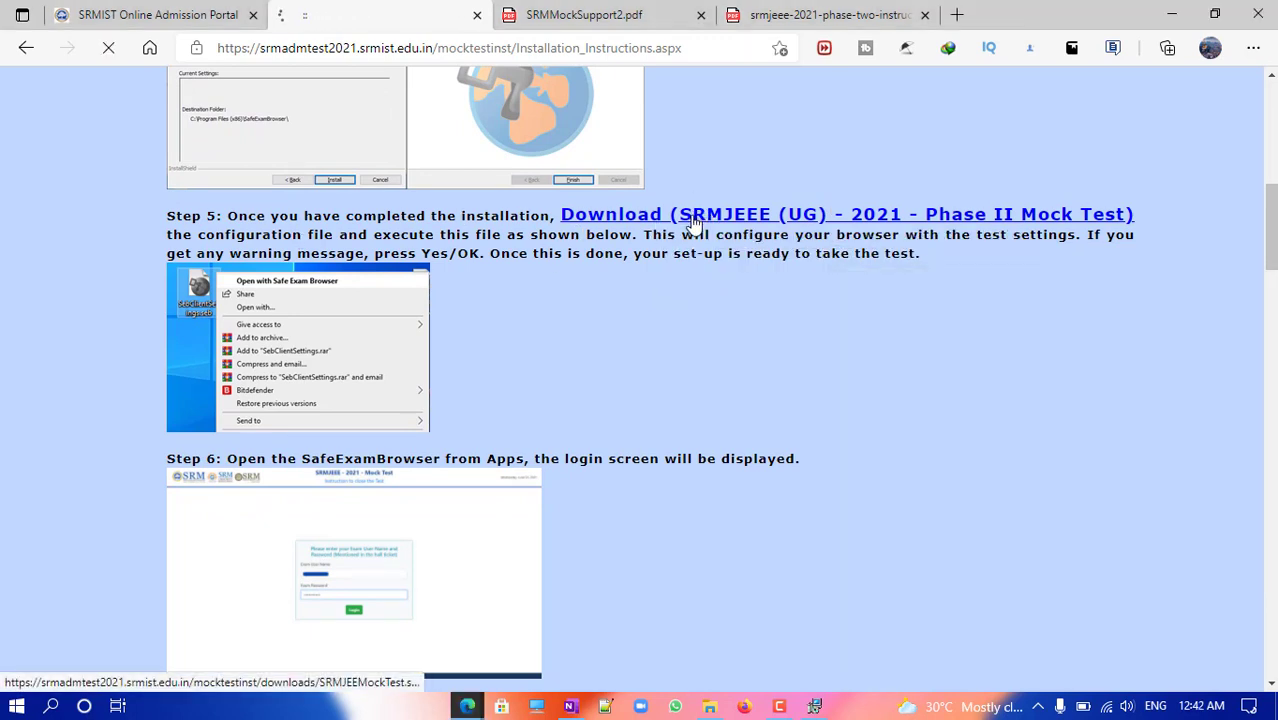
click(695, 220)
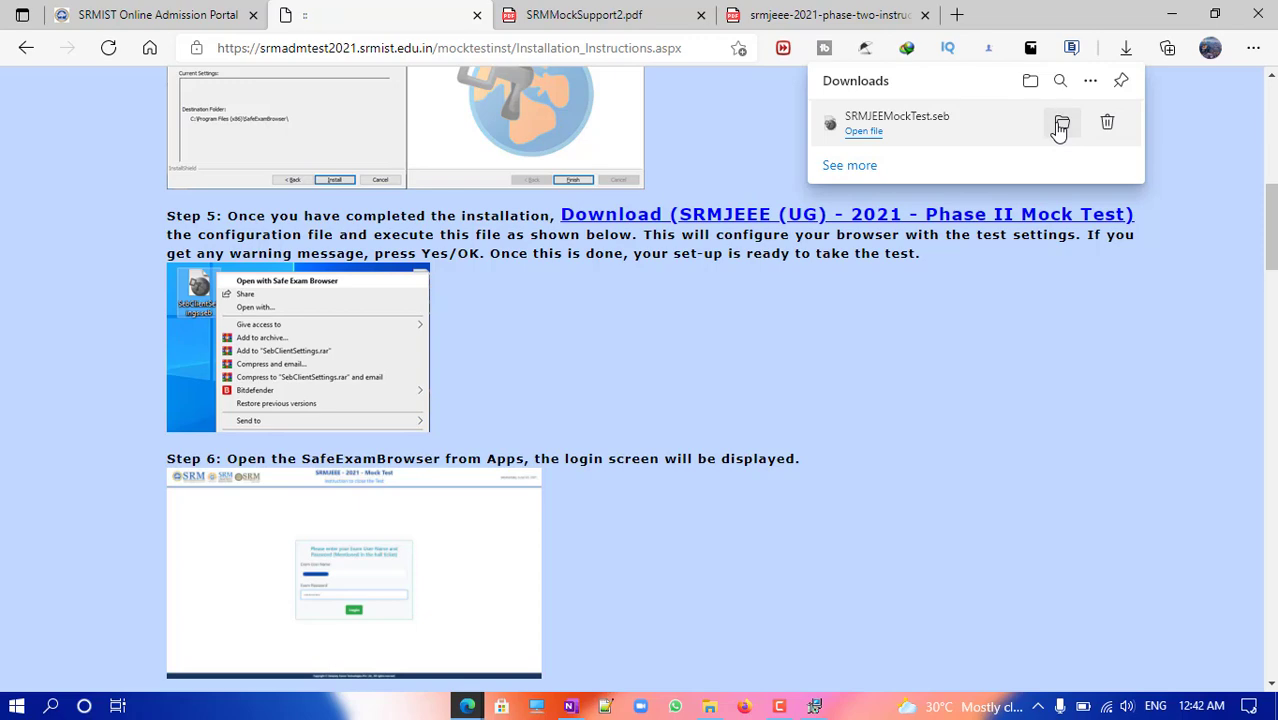
click(1061, 126)
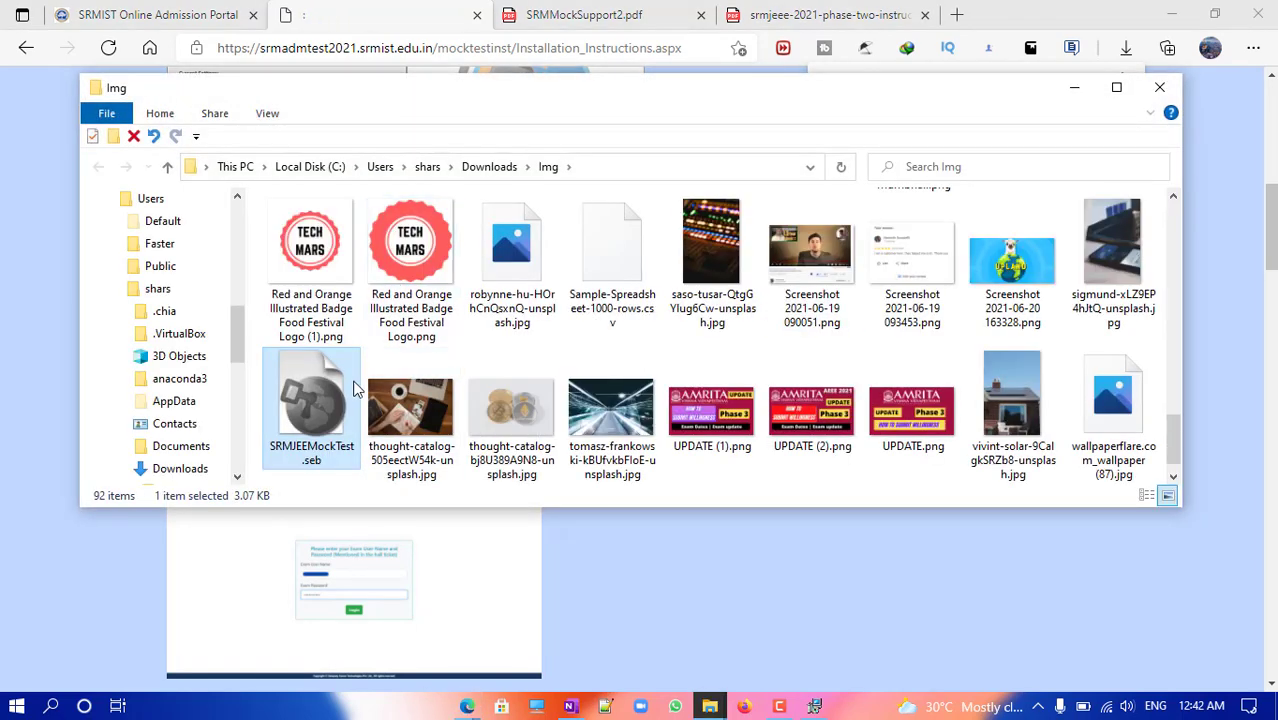
Step: Open SRMJEEMockTest.seb from Downloads\Img with 'Open with Safe Exam Browser'
scroll(345, 370, down, 2)
scroll(335, 320, up, 1)
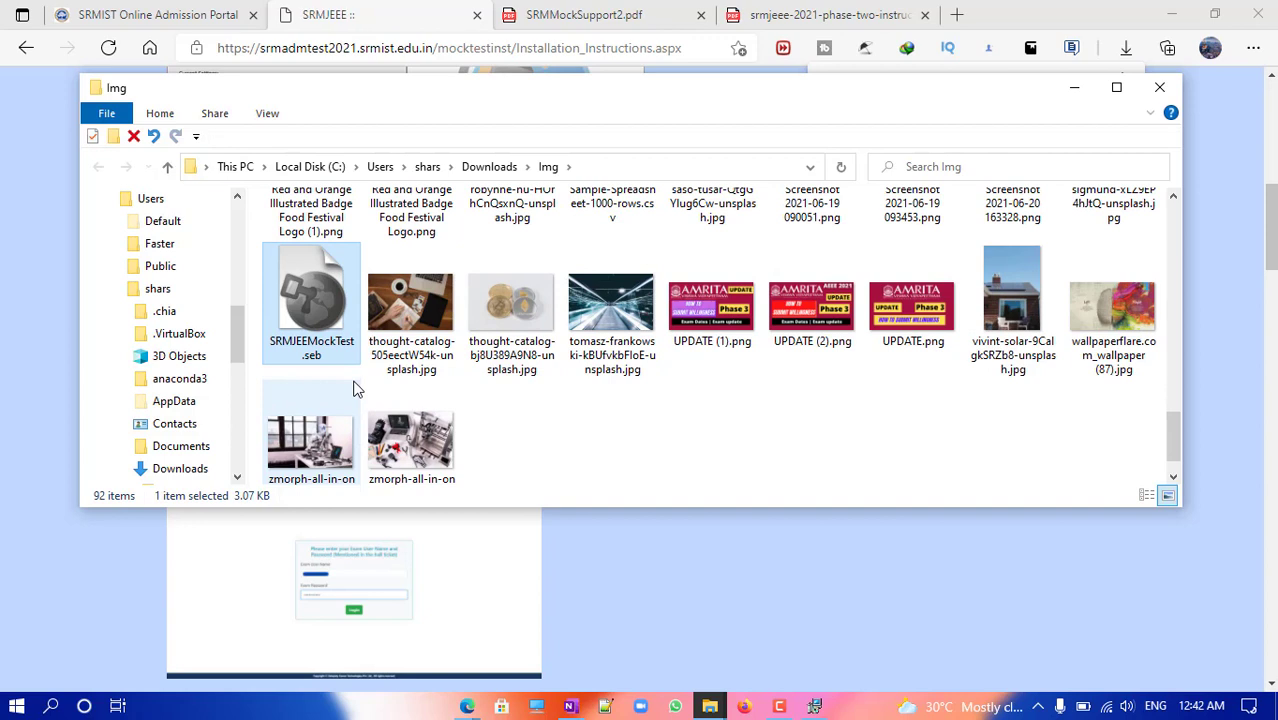
right_click(335, 320)
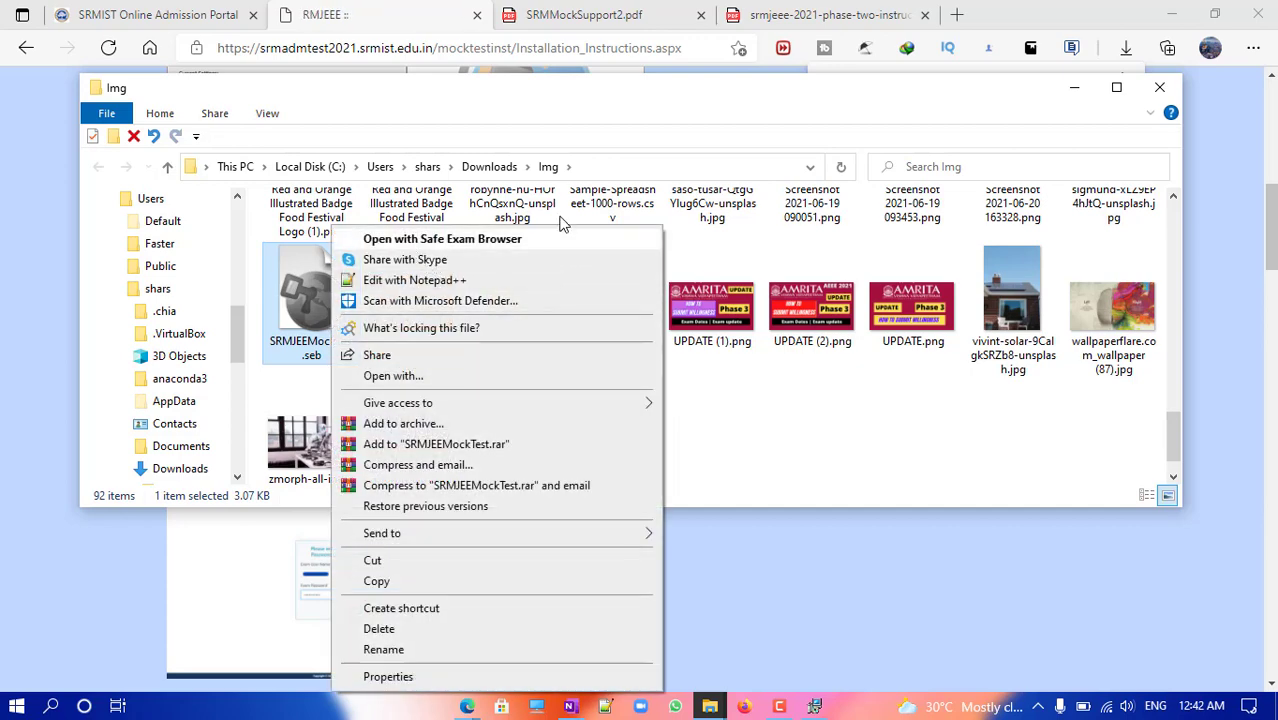
click(453, 243)
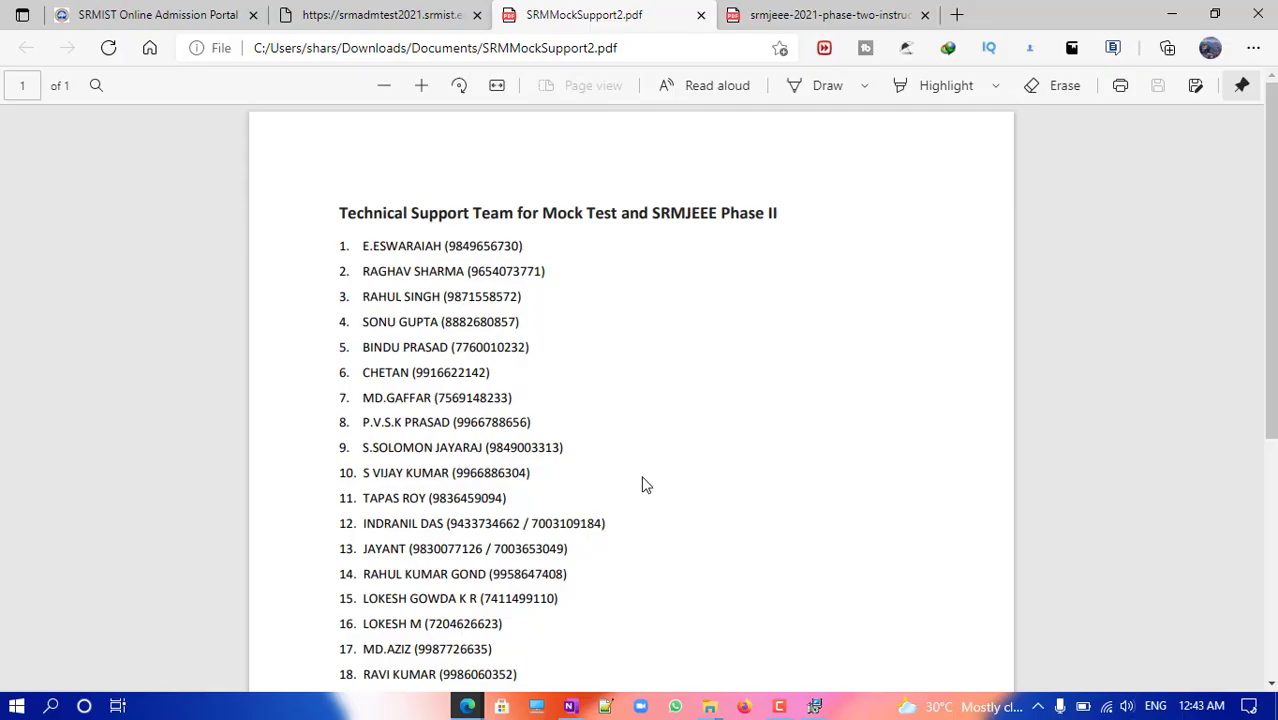
Step: Wait for Safe Exam Browser's full-screen launch to end, then scroll the SRMMockSupport2.pdf contacts
scroll(643, 484, down, 2)
Step: Select the Technical Support Team heading and its contact list in SRMMockSupport2.pdf
scroll(643, 484, up, 1)
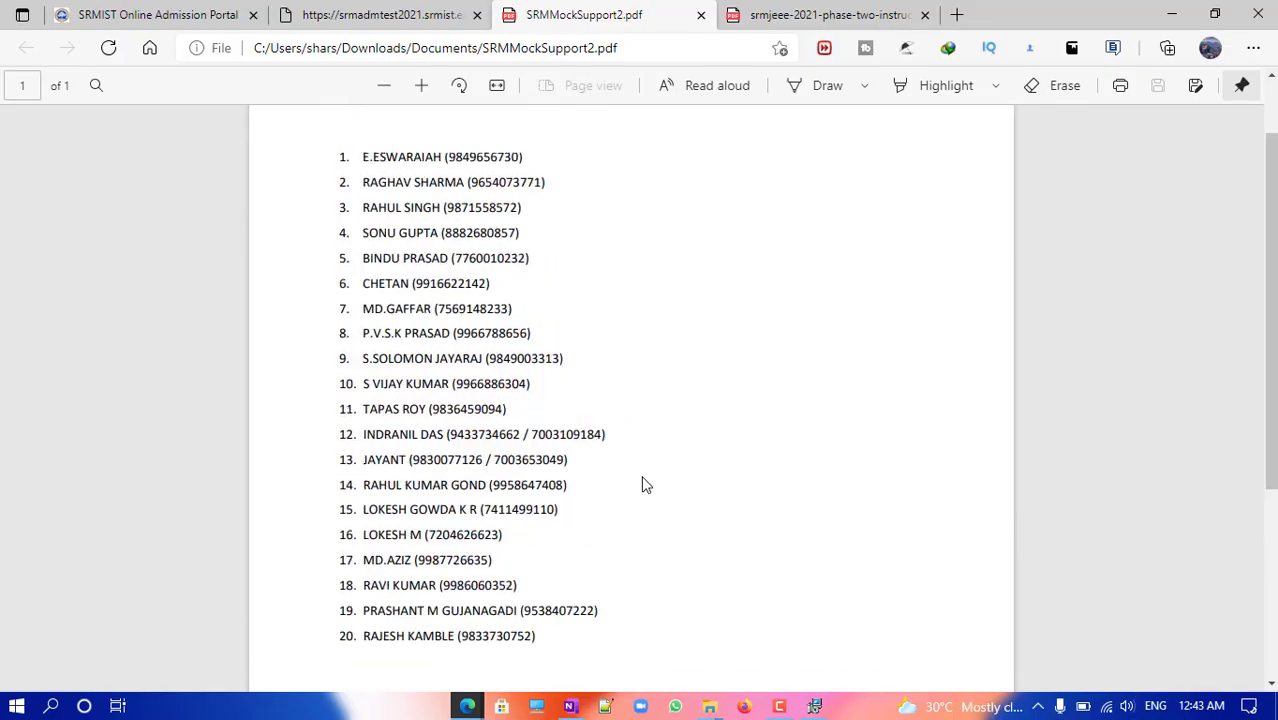
scroll(643, 484, up, 1)
drag(337, 146, 585, 660)
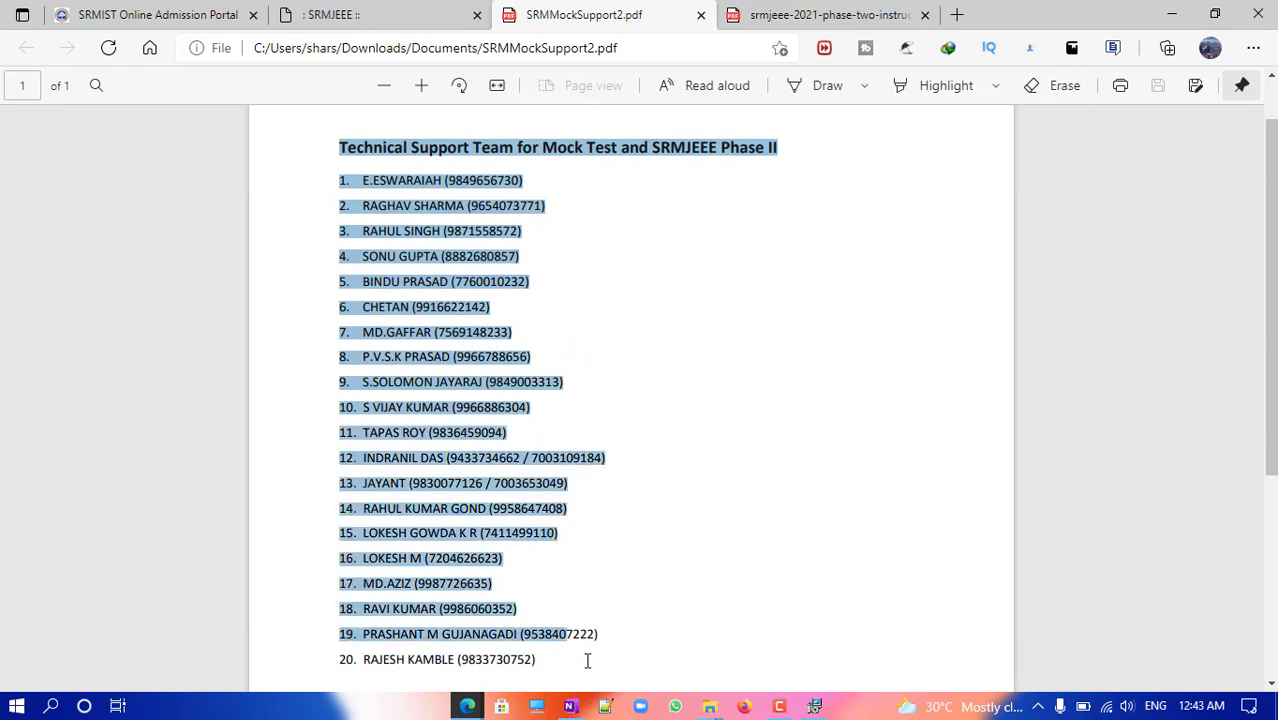
key(ctrl+c)
click(477, 276)
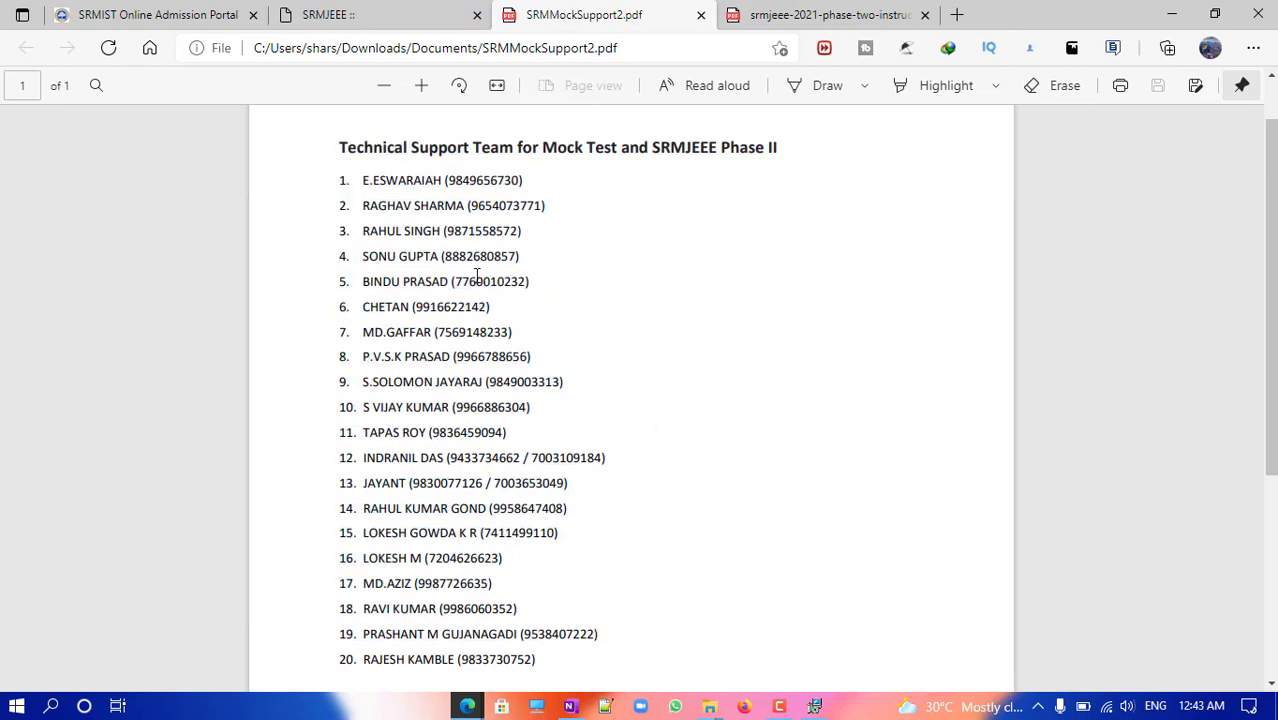
Step: Select individual contact entries, including 15 to 19, then switch to the srmjeee-2021-phase-two instructions PDF
scroll(438, 381, down, 1)
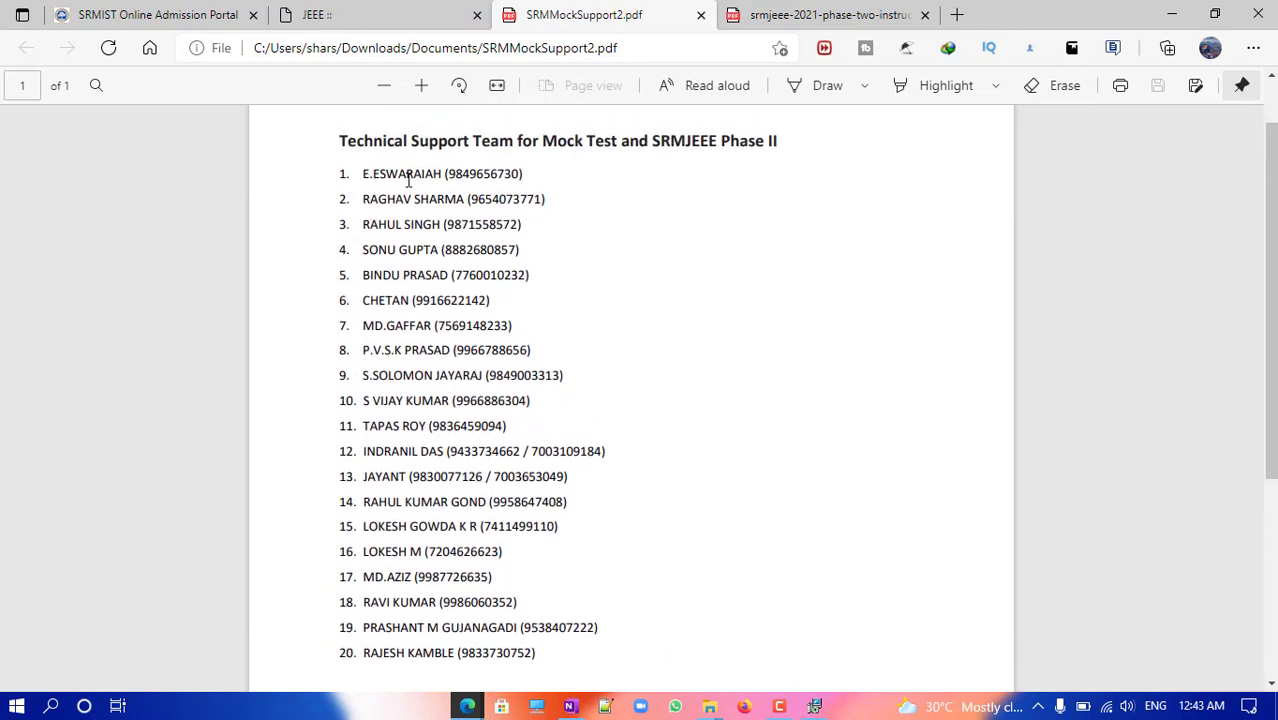
drag(362, 175, 468, 176)
key(ctrl+c)
click(452, 277)
drag(408, 566, 400, 410)
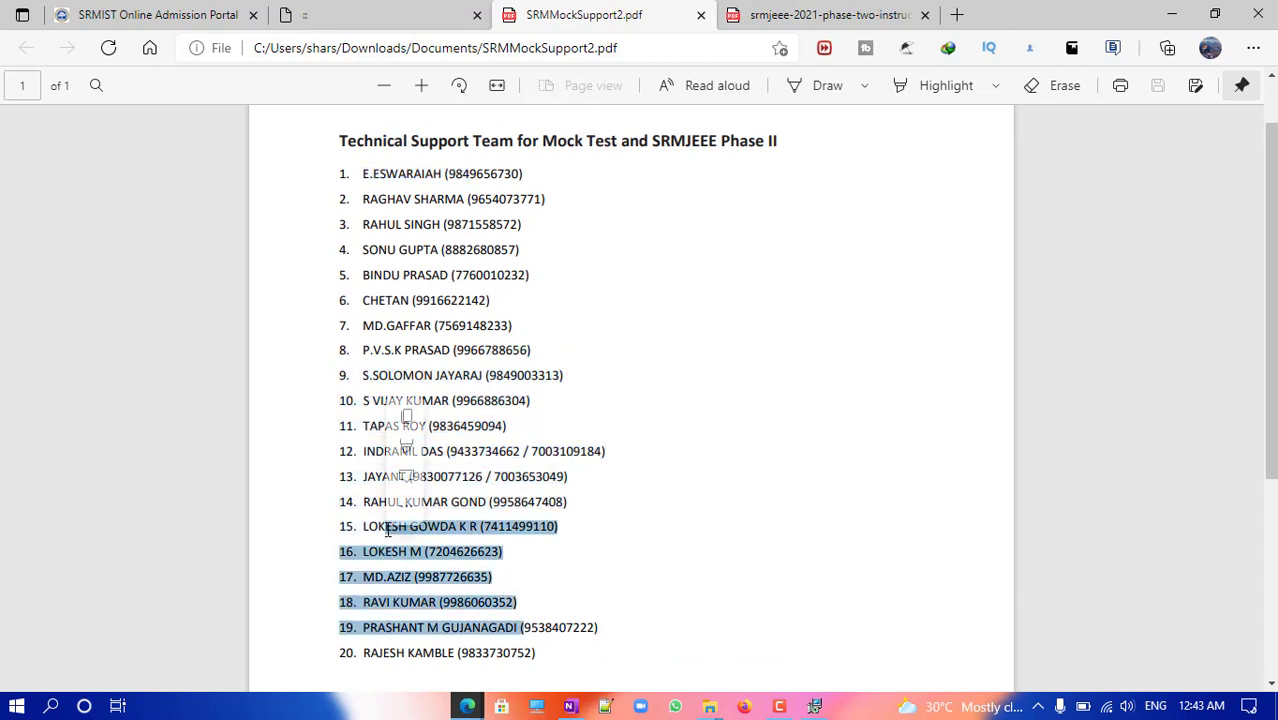
click(515, 237)
click(797, 10)
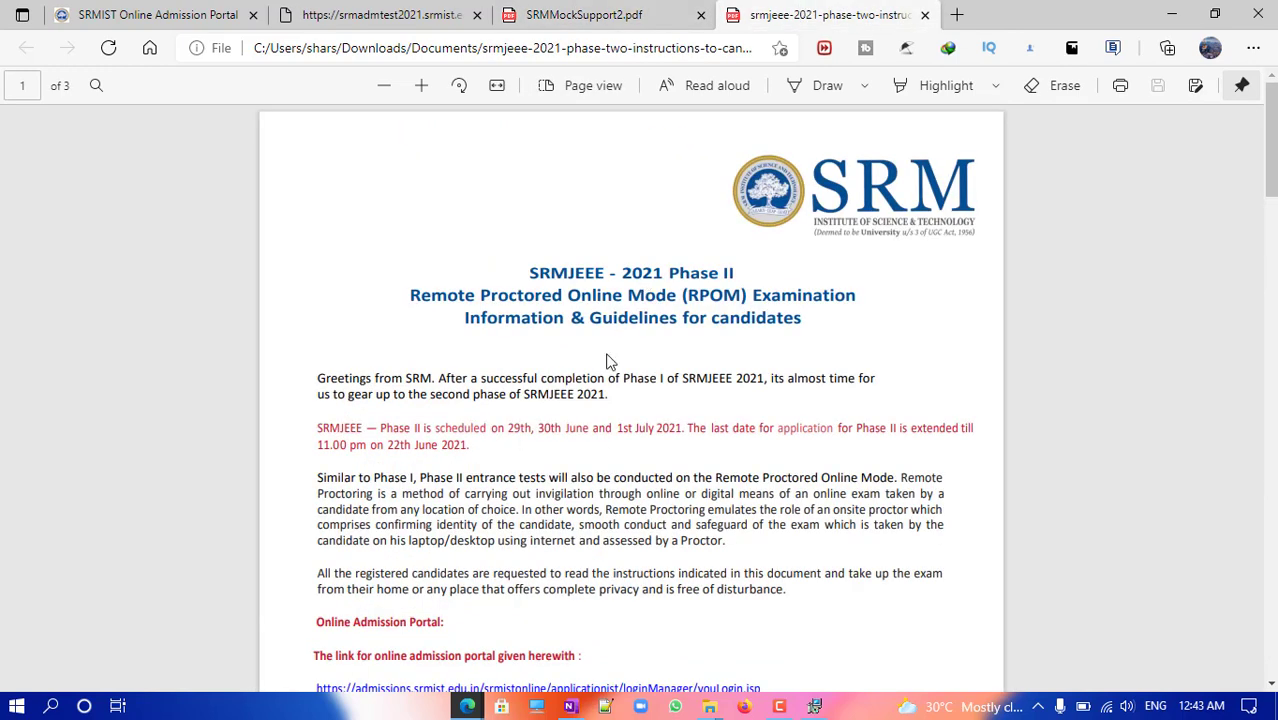
click(600, 14)
scroll(508, 345, down, 2)
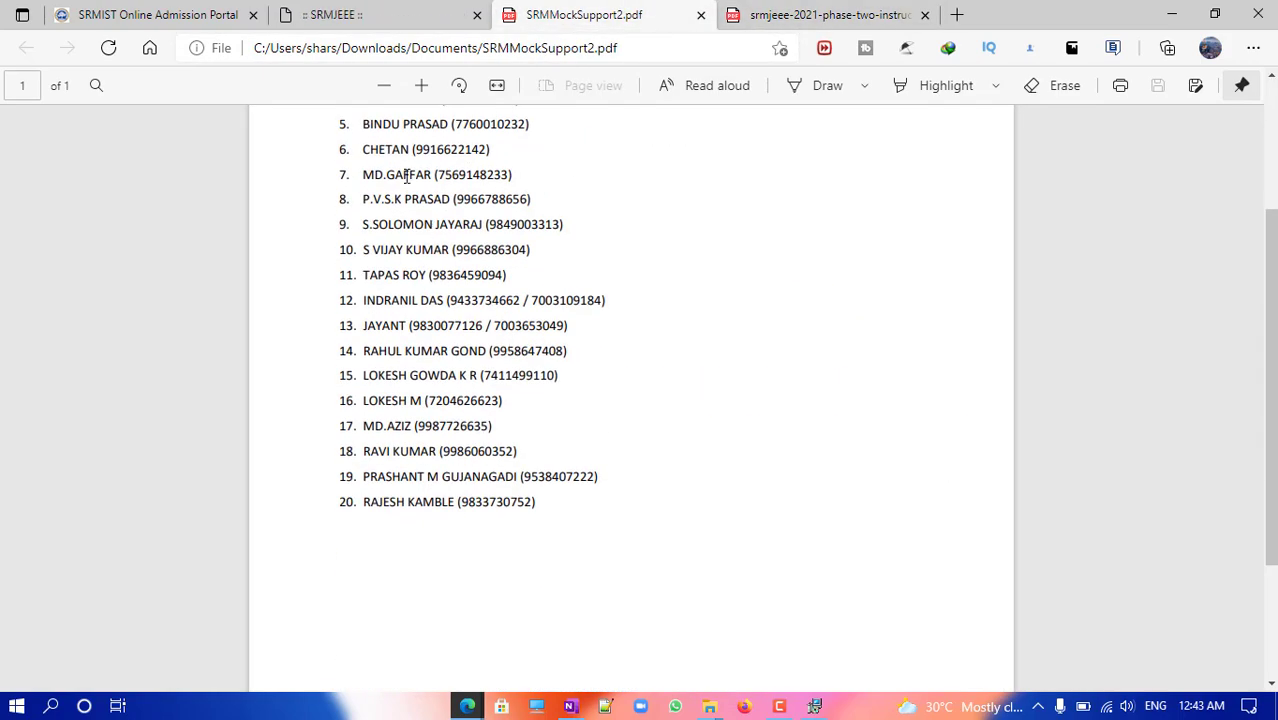
click(385, 12)
scroll(268, 320, down, 20)
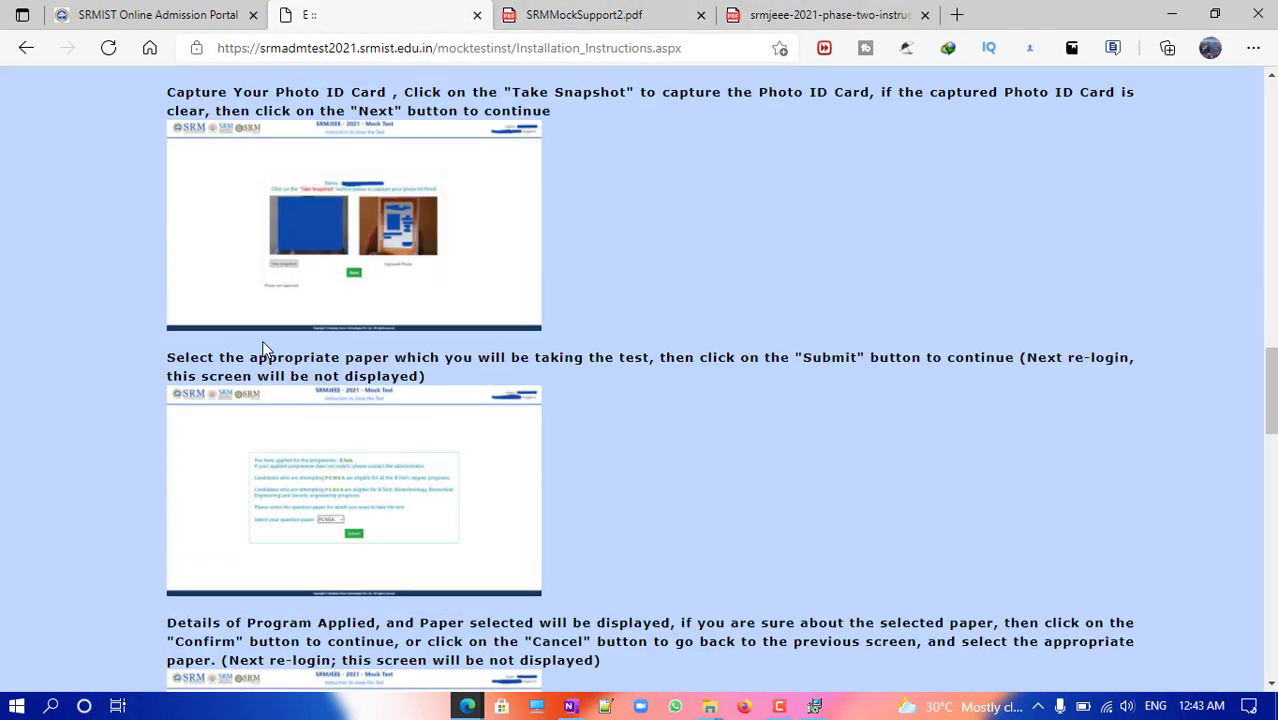
scroll(265, 347, down, 2)
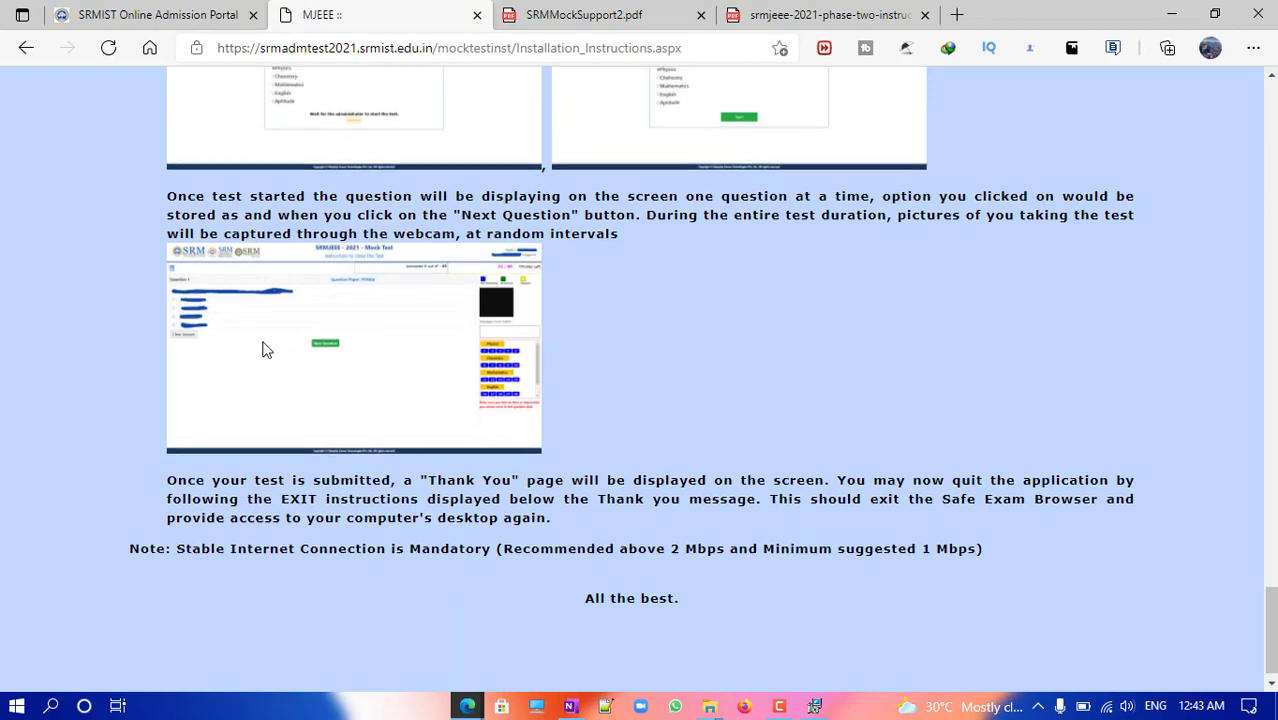
scroll(265, 347, up, 10)
scroll(265, 350, up, 10)
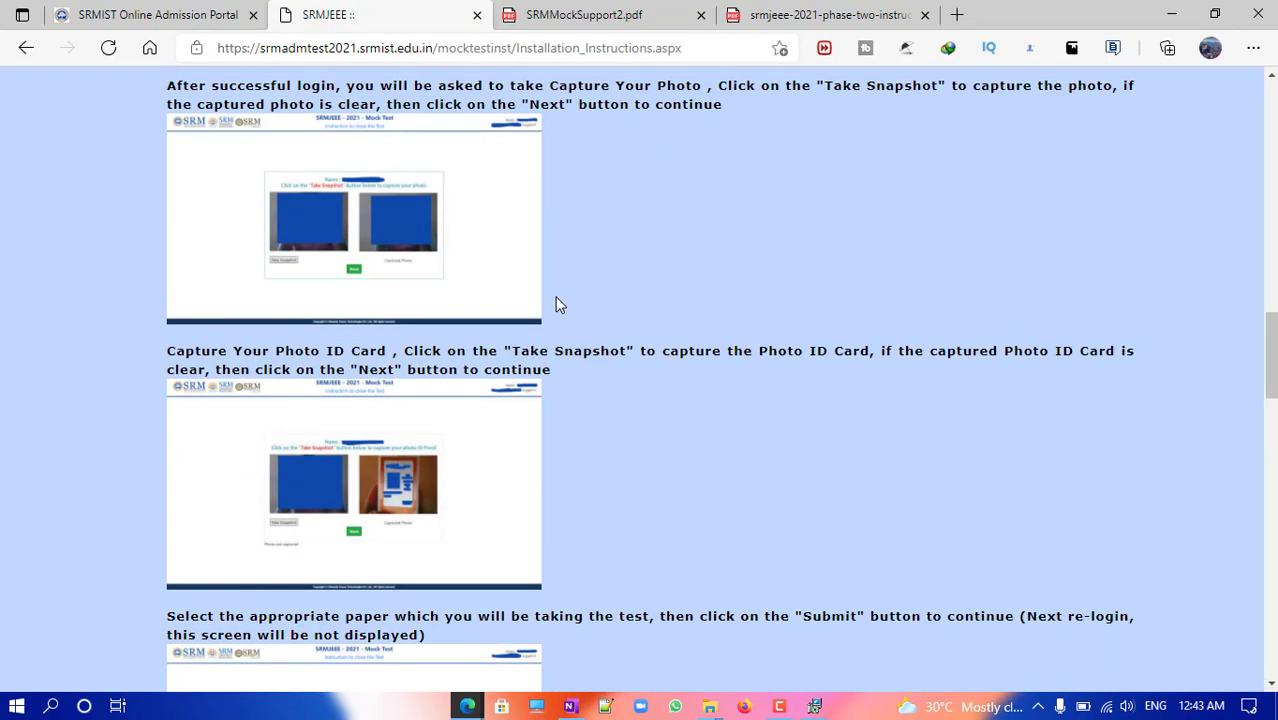
key(ctrl+Tab)
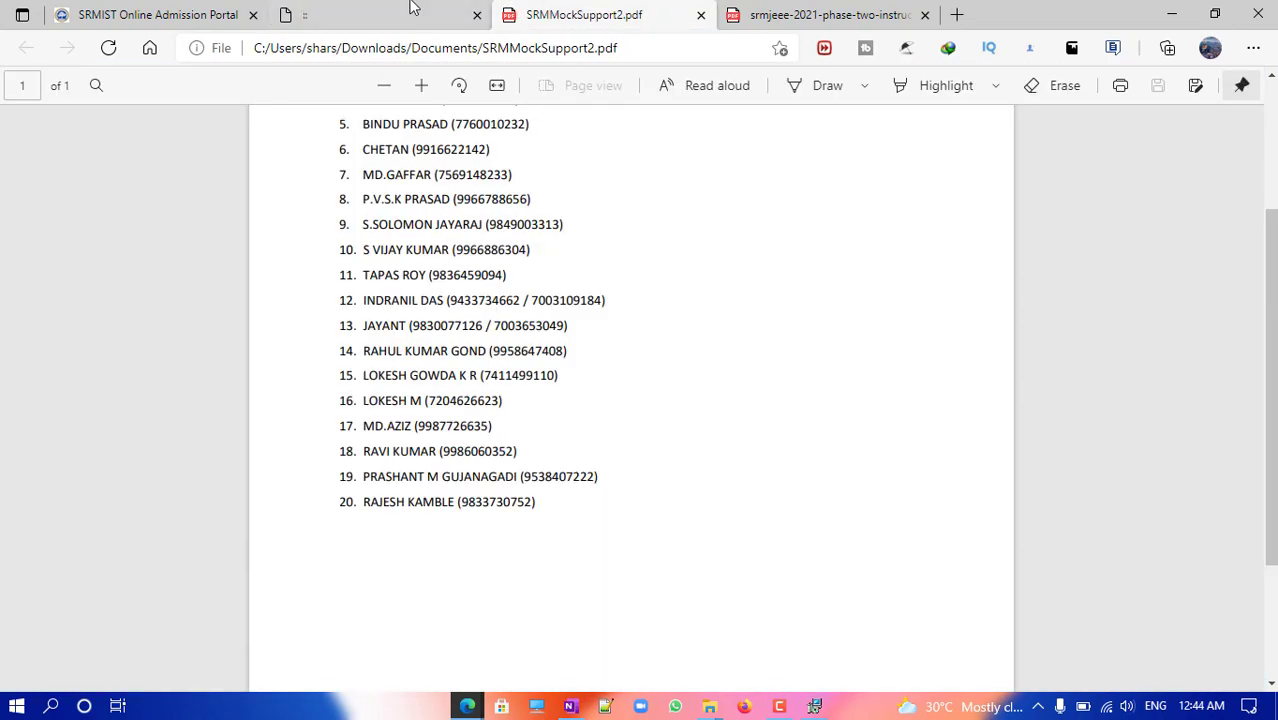
click(337, 6)
scroll(485, 443, down, 5)
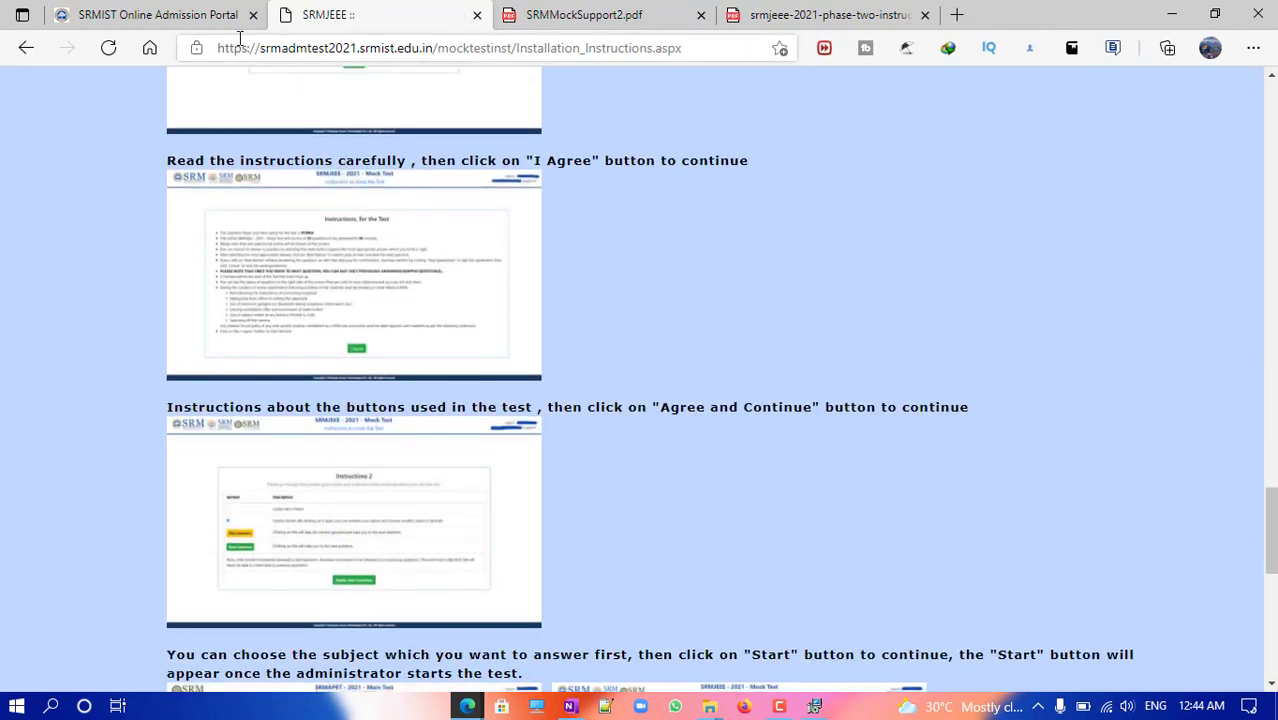
click(232, 16)
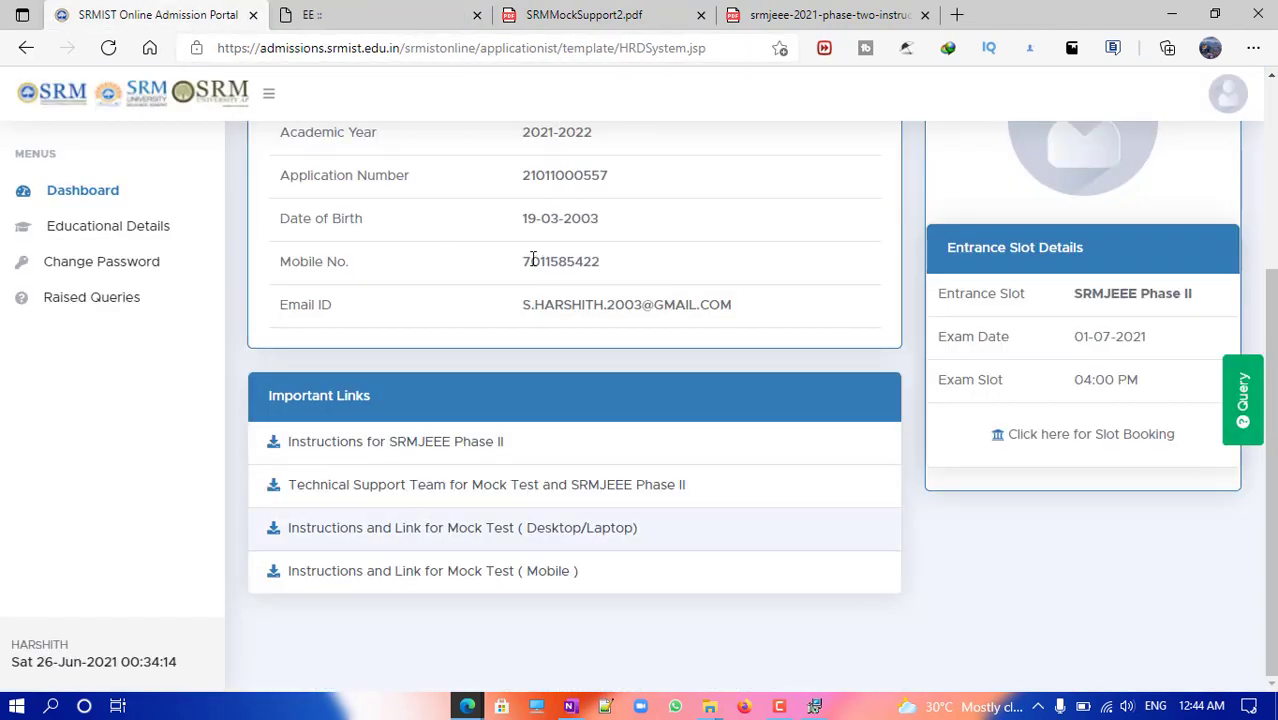
click(362, 6)
click(762, 18)
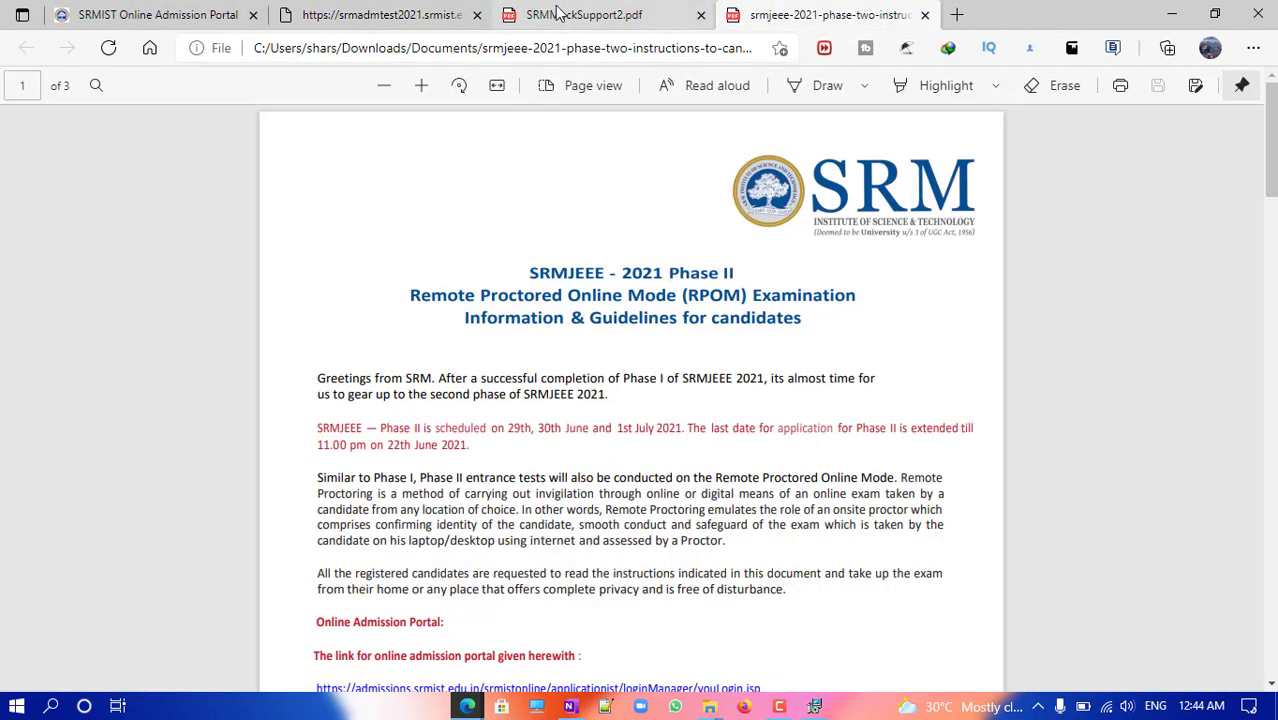